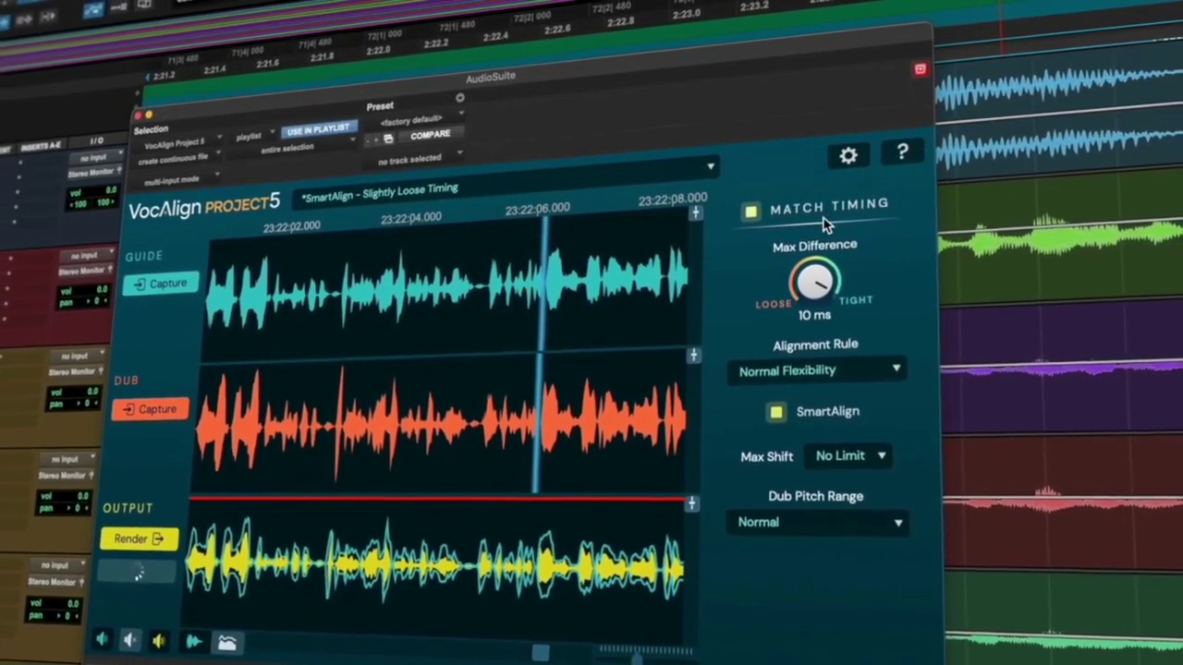
# Set the Max Difference of the timing match to 0 ms and turn off SmartAlign.
pyautogui.moveTo(800, 292); pyautogui.dragTo(795, 362)
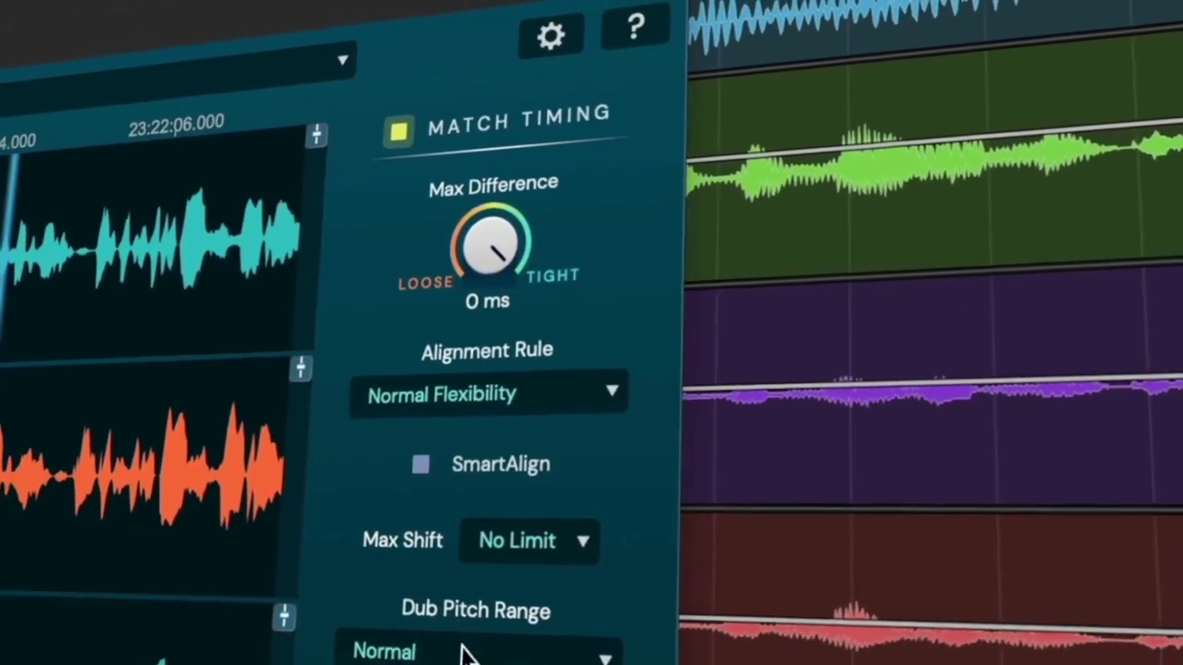
pyautogui.click(392, 475)
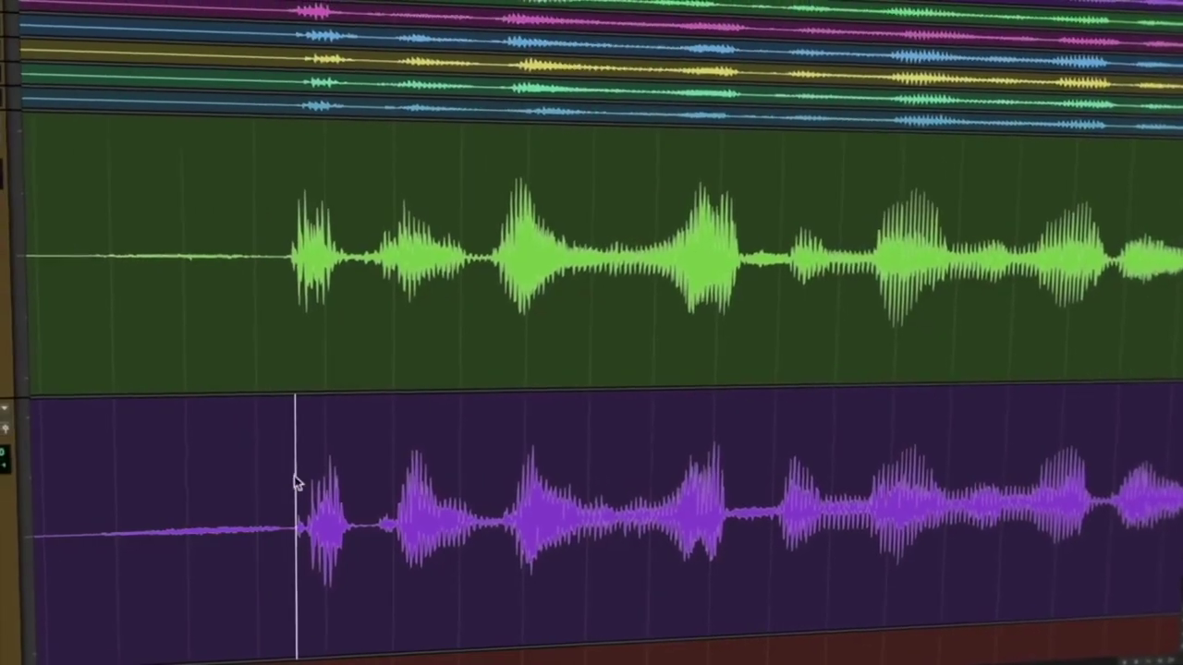
# Split the purple Double 17 clip before its first and second vocal phrases, and select the separated part.
pyautogui.press('super+e')
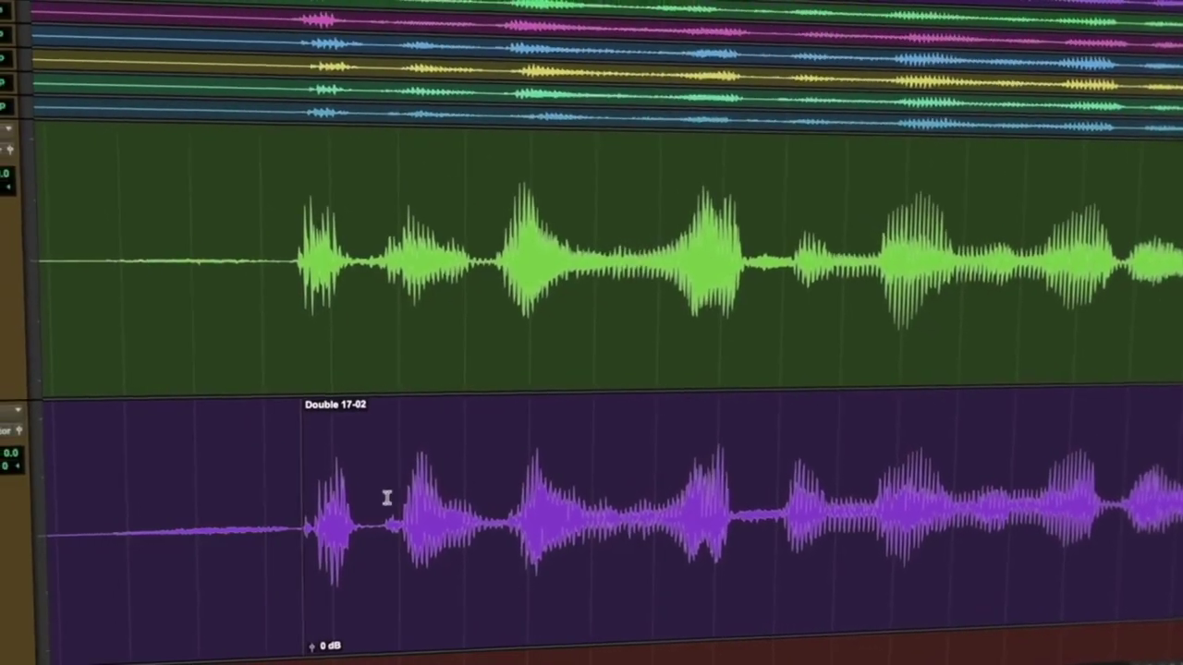
pyautogui.click(383, 487)
pyautogui.press('super+e')
pyautogui.click(367, 591)
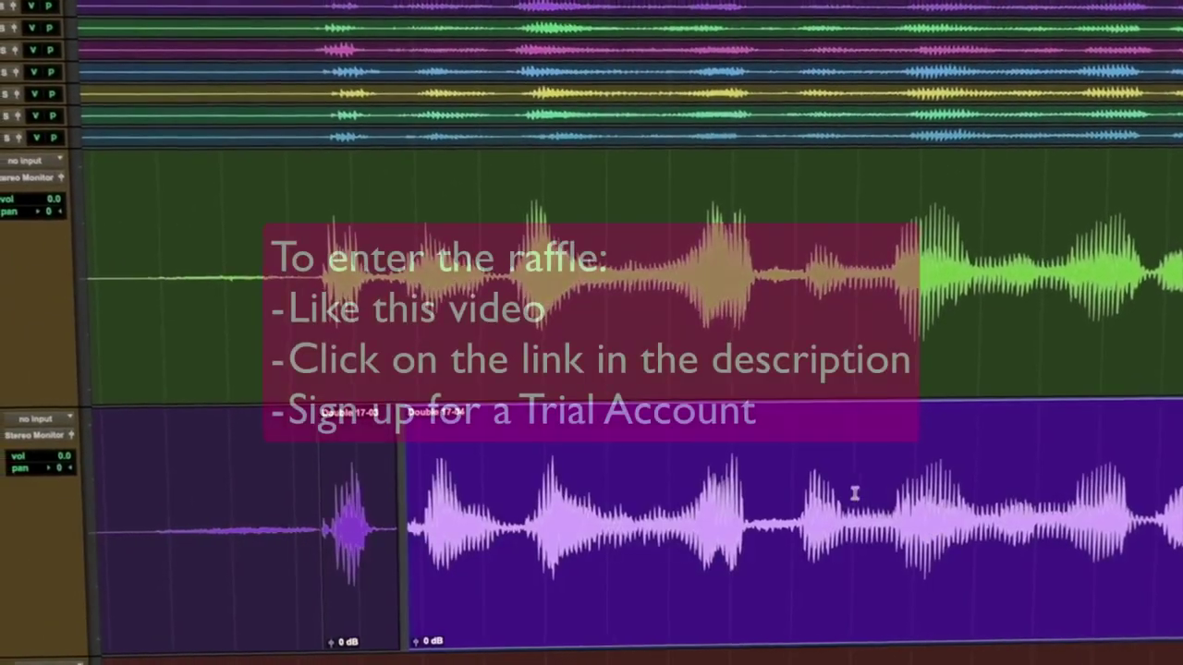
pyautogui.click(705, 579)
pyautogui.click(515, 608)
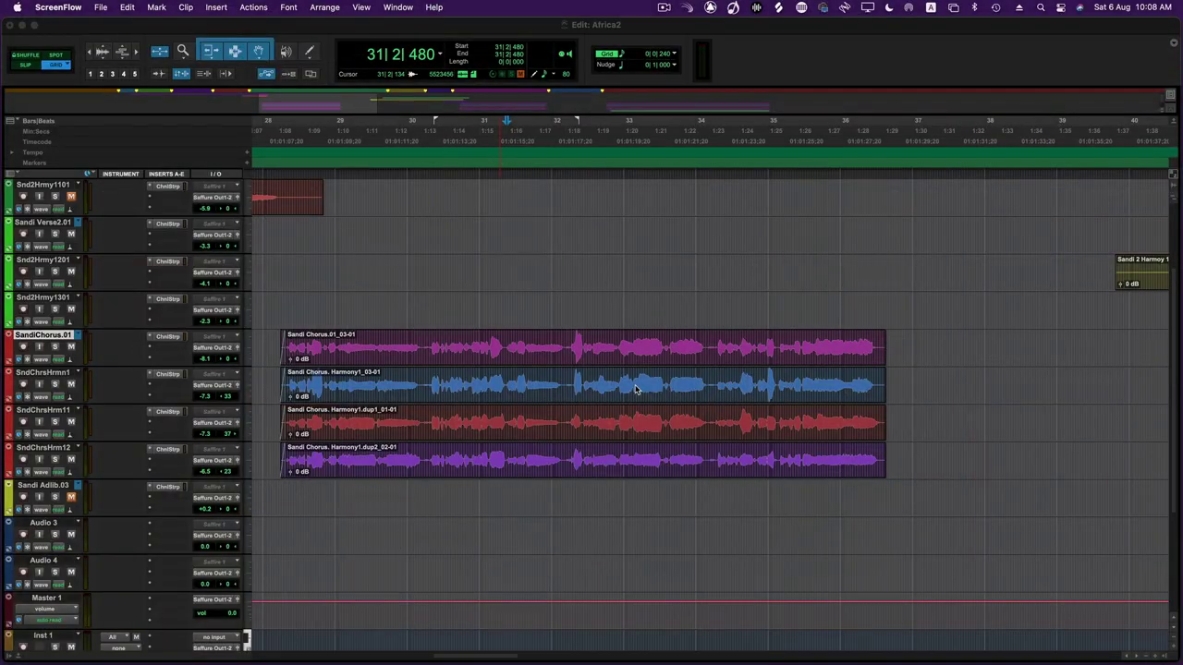
# Open the Synchro Arts VocAlign Project 5 AudioSuite plug-in and place its window clear of the start of the chorus clips.
pyautogui.click(548, 505)
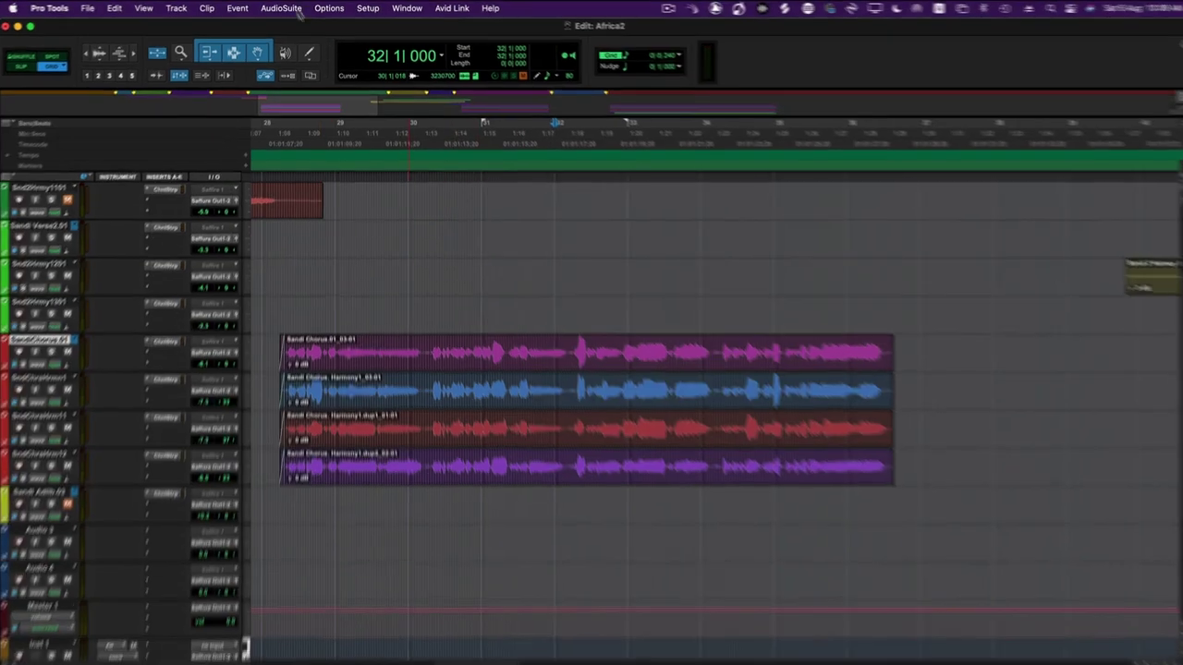
pyautogui.click(285, 7)
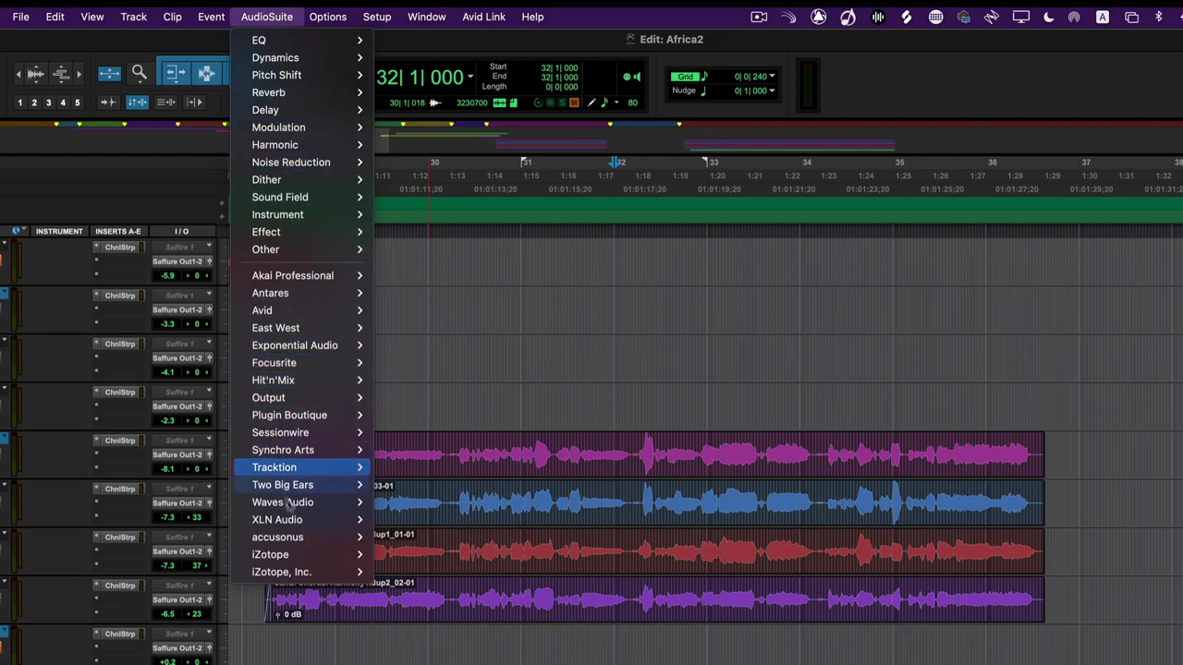
pyautogui.moveTo(324, 448)
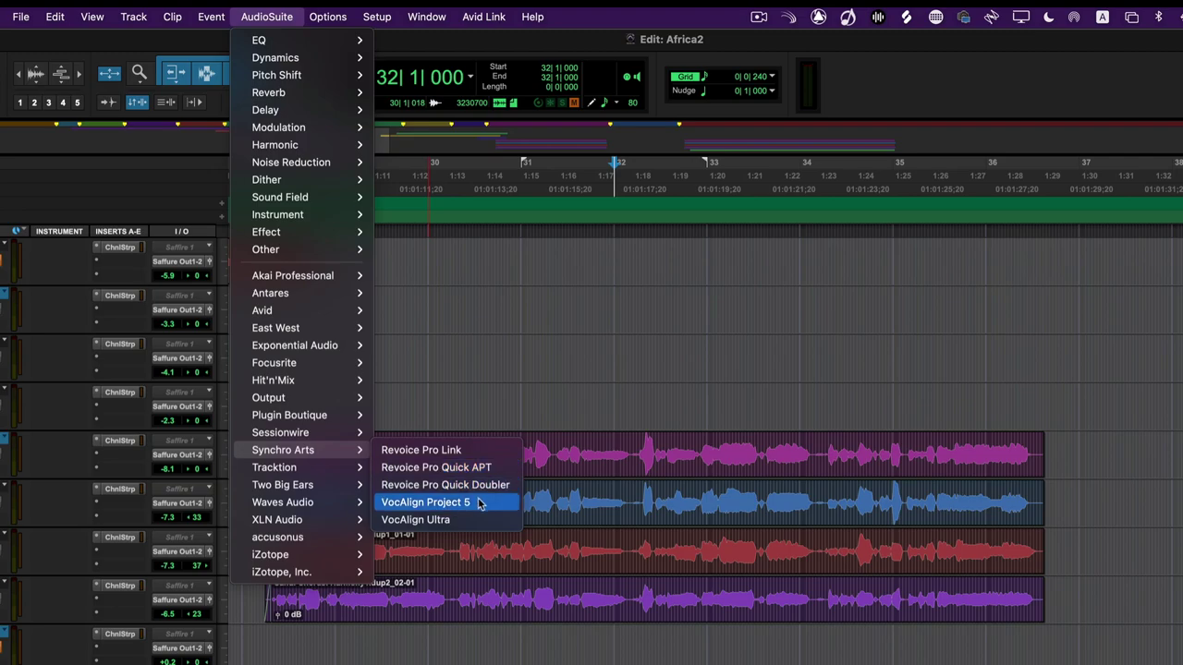
pyautogui.click(479, 503)
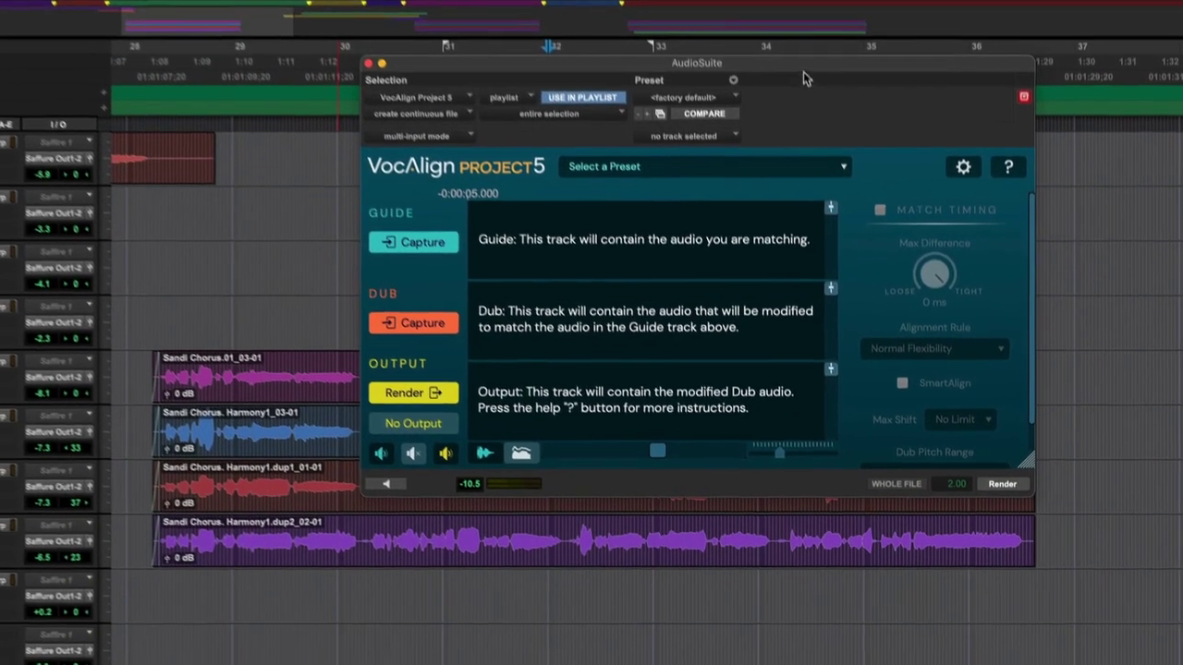
pyautogui.moveTo(842, 177); pyautogui.dragTo(815, 287)
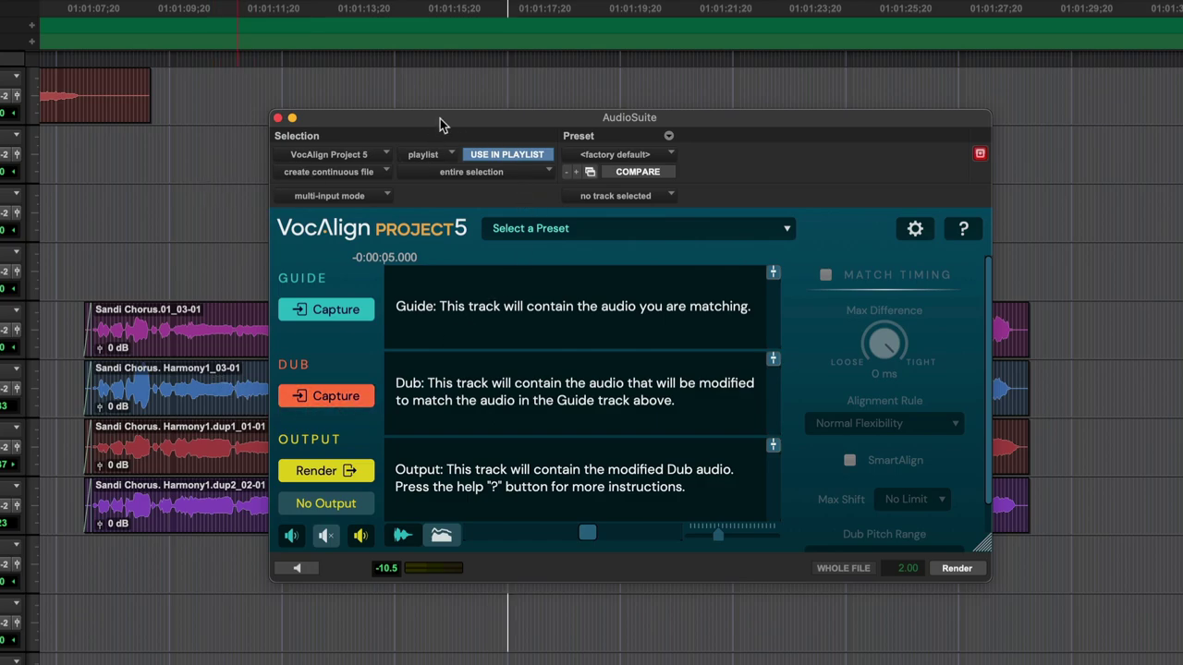
pyautogui.moveTo(440, 121); pyautogui.dragTo(491, 116)
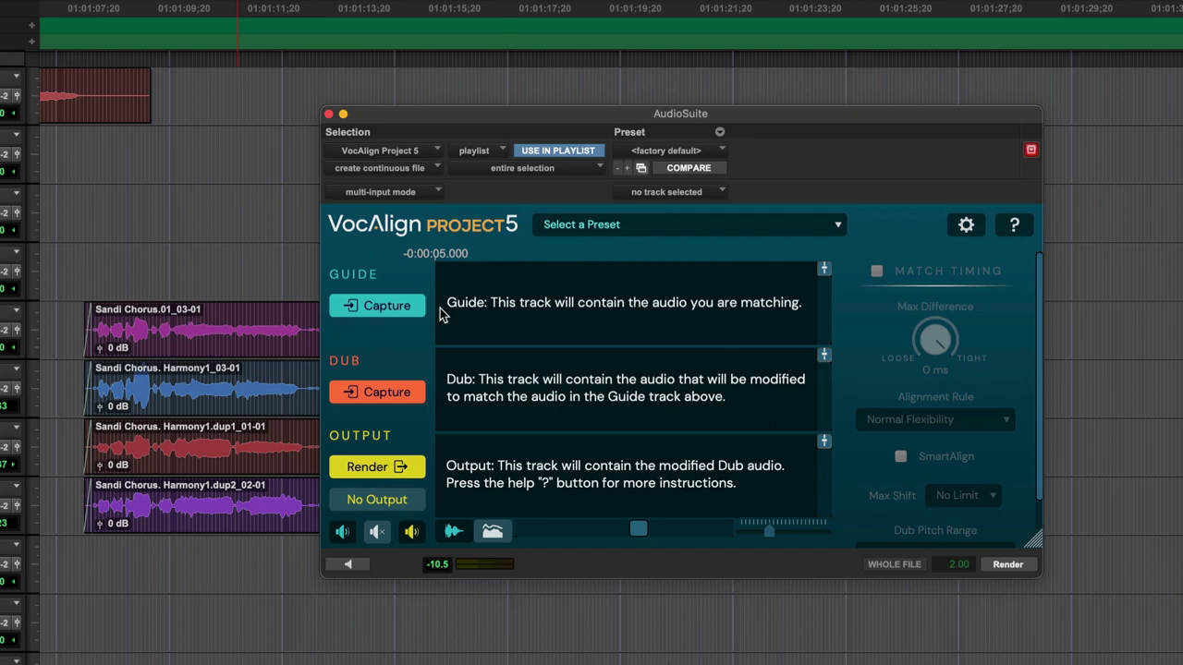
# Capture the Sandi Chorus.01_03-01 clip as the guide and the Sandi Chorus. Harmony1_03-01 clip as the dub.
pyautogui.click(181, 344)
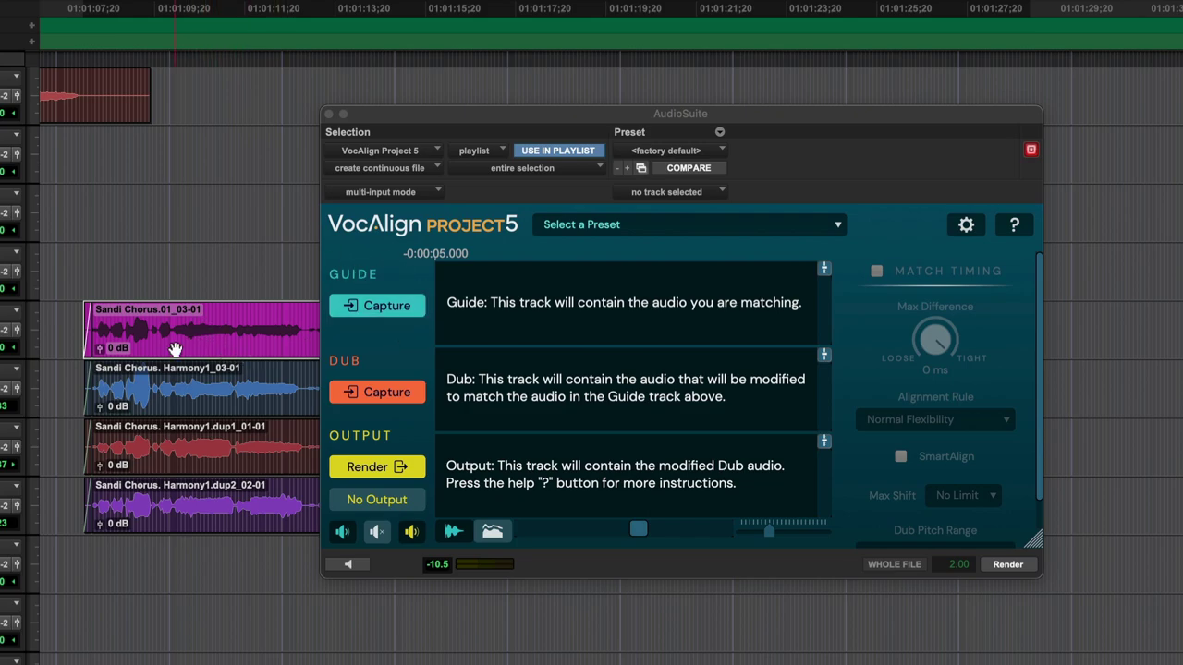
pyautogui.click(407, 307)
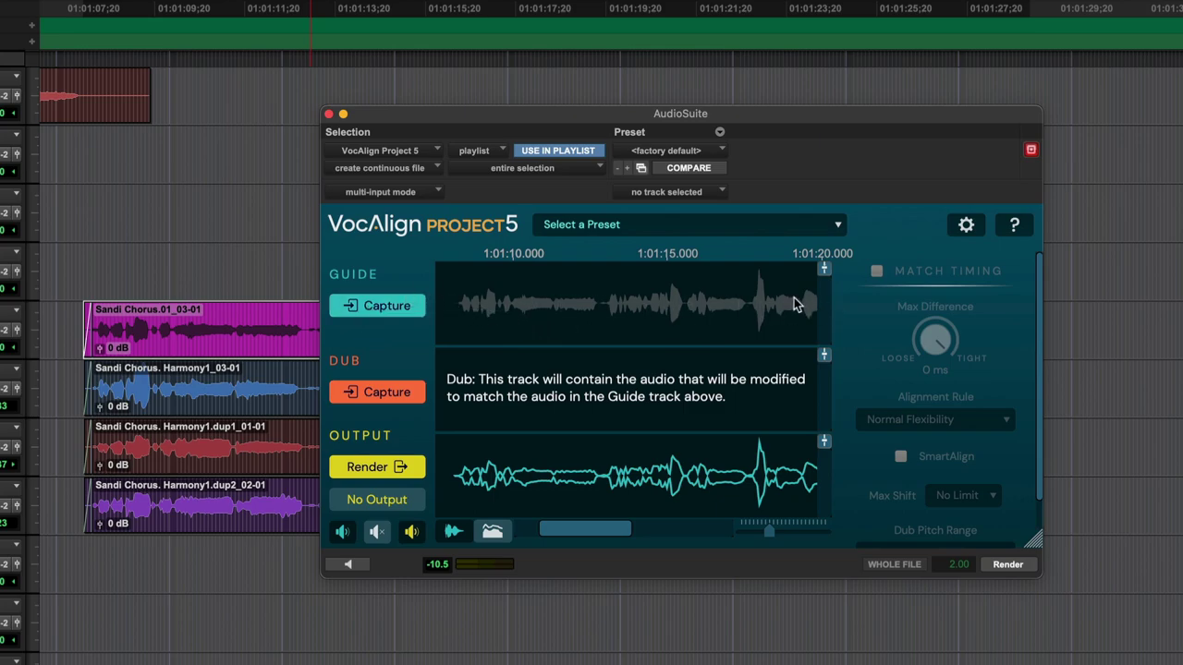
pyautogui.click(243, 403)
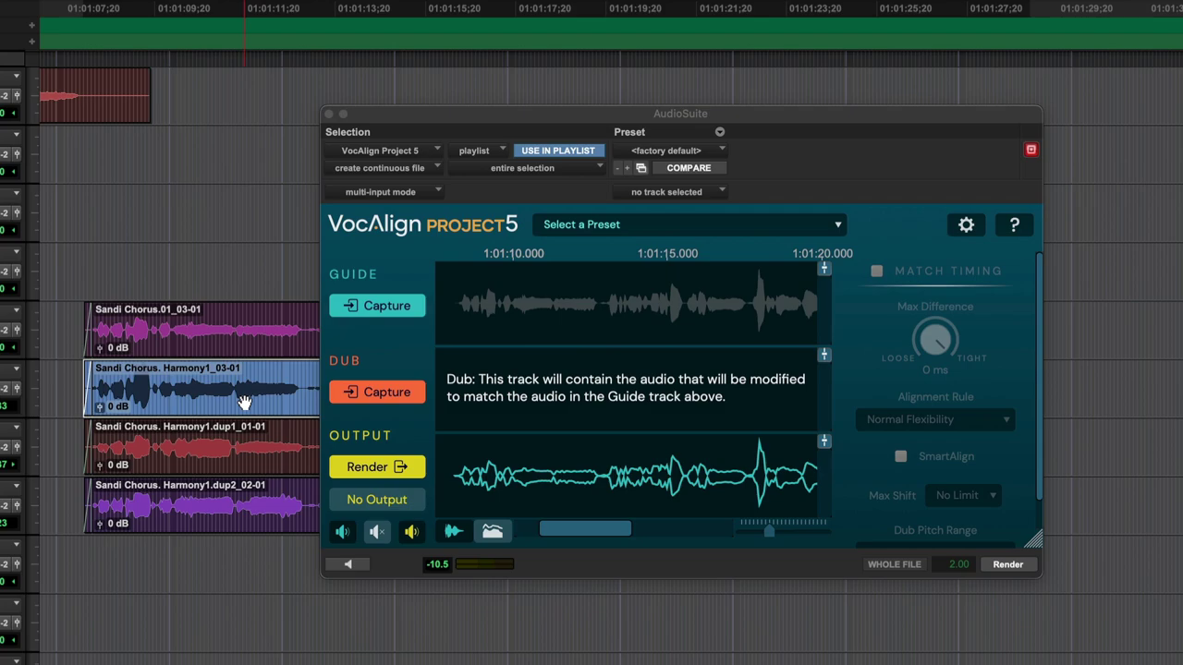
pyautogui.click(377, 393)
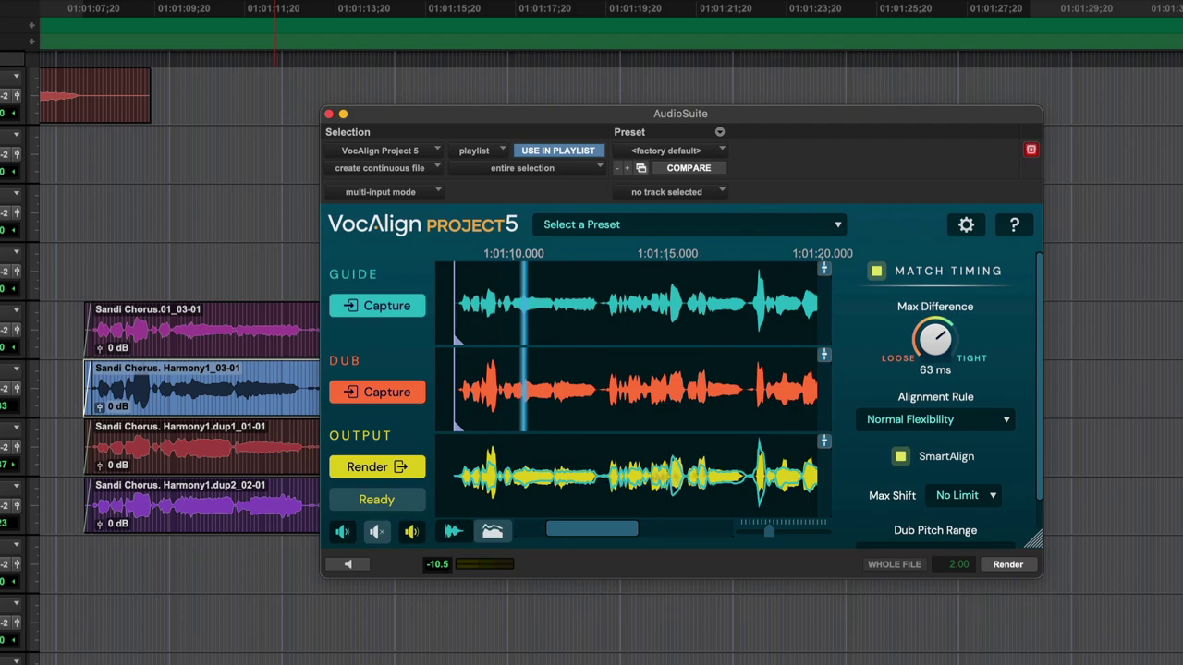
# Inspect the output waveform against the guide and dub at several points along the phrase.
pyautogui.click(667, 478)
pyautogui.click(586, 473)
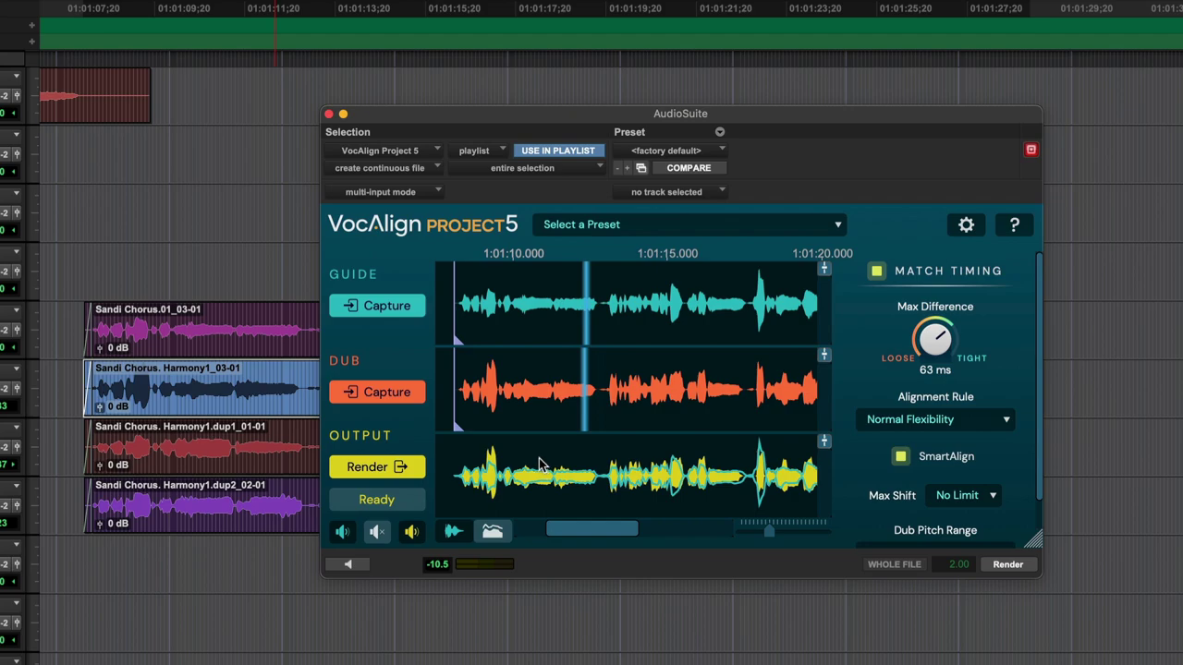
pyautogui.click(457, 457)
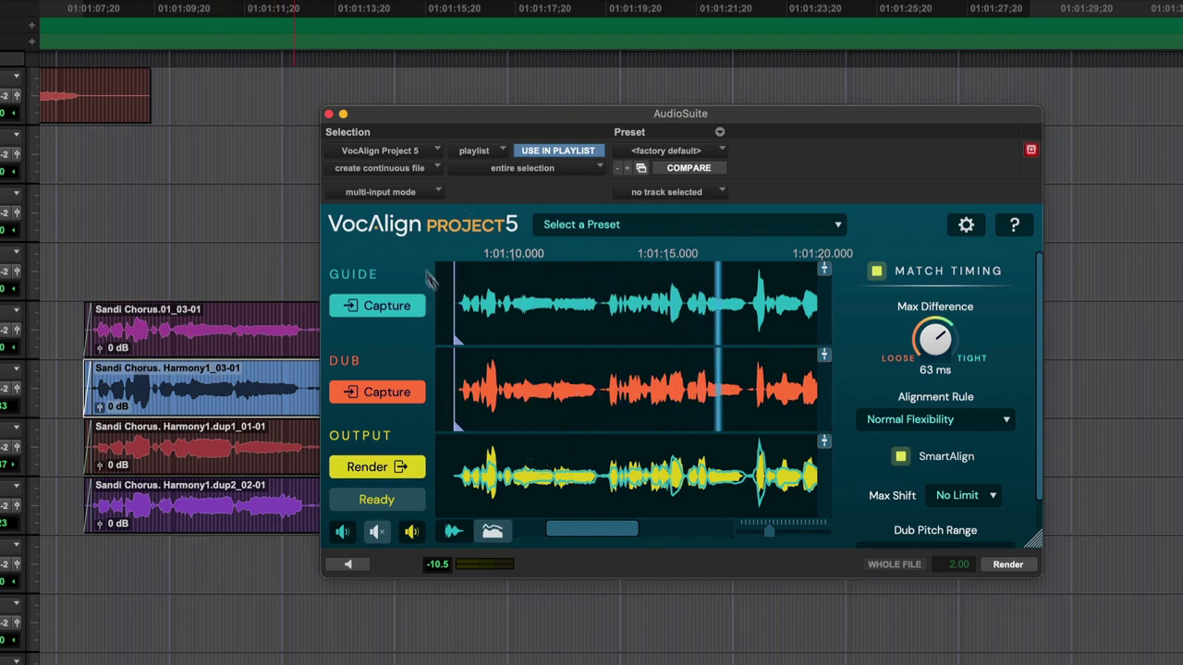
pyautogui.click(809, 388)
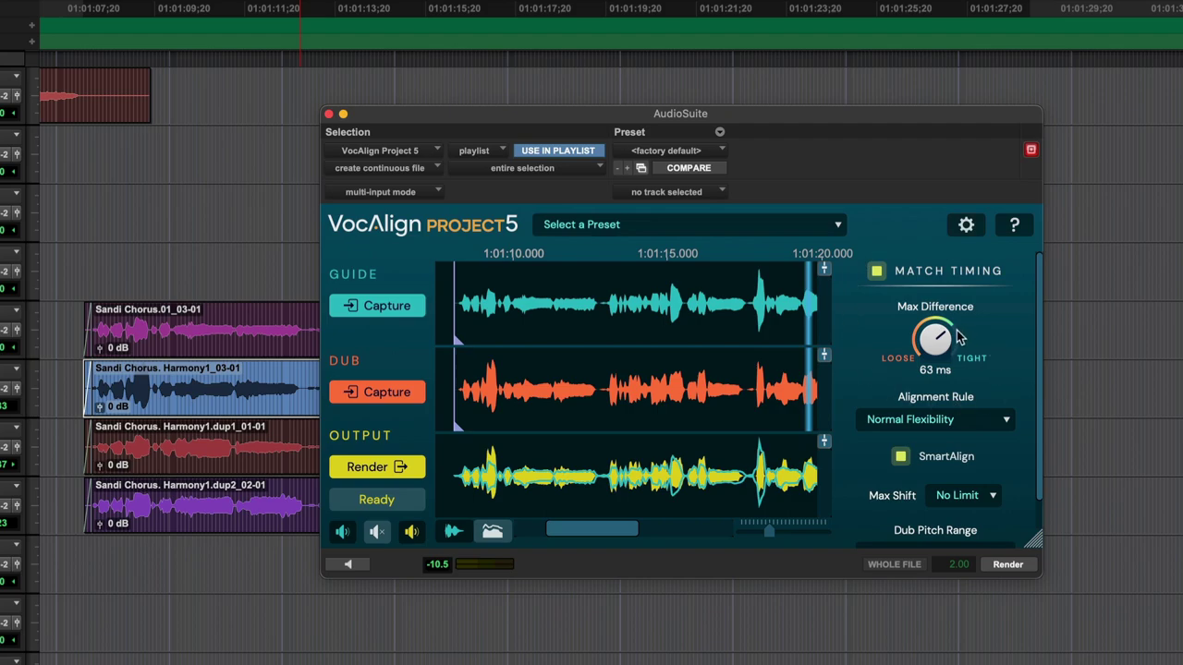
# Review the available VocAlign timing presets without applying one.
pyautogui.click(837, 229)
pyautogui.moveTo(835, 232)
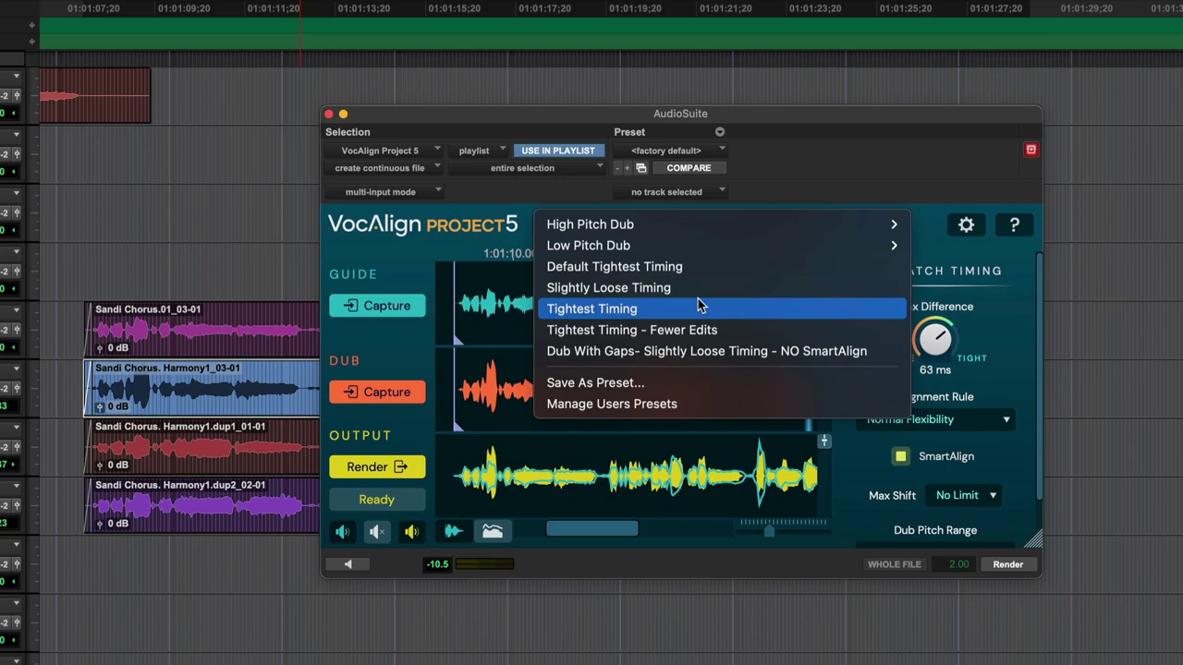
pyautogui.click(630, 218)
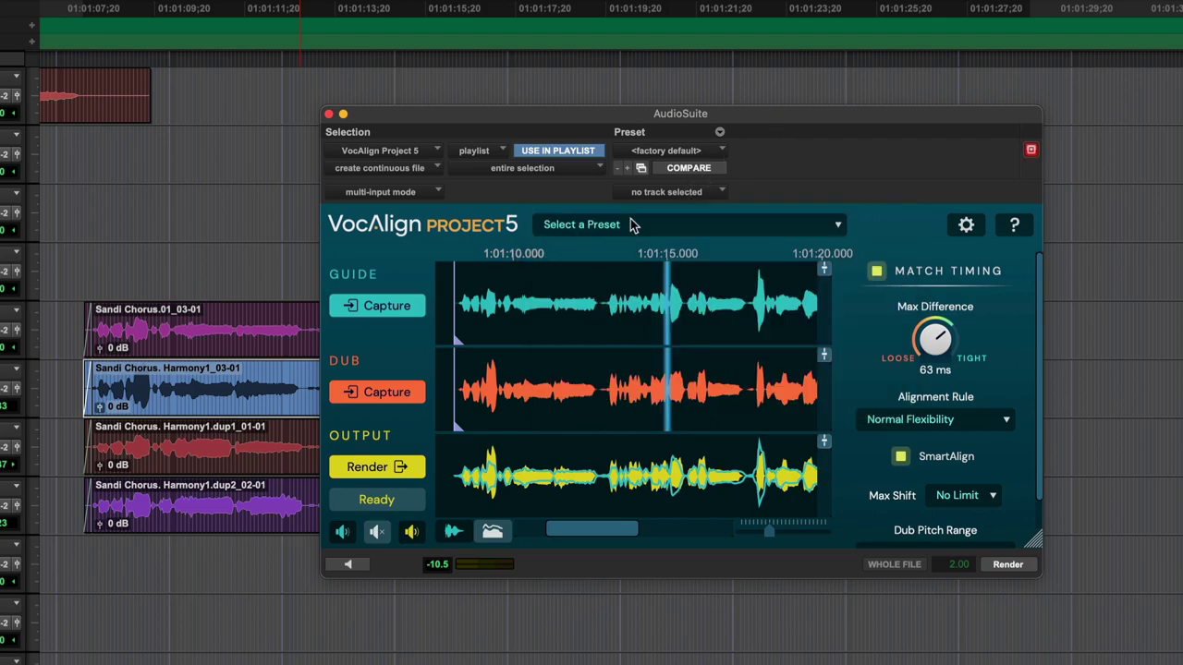
# Play back the chorus vocals from the start of the clips to hear the harmony's unaligned timing.
pyautogui.click(93, 308)
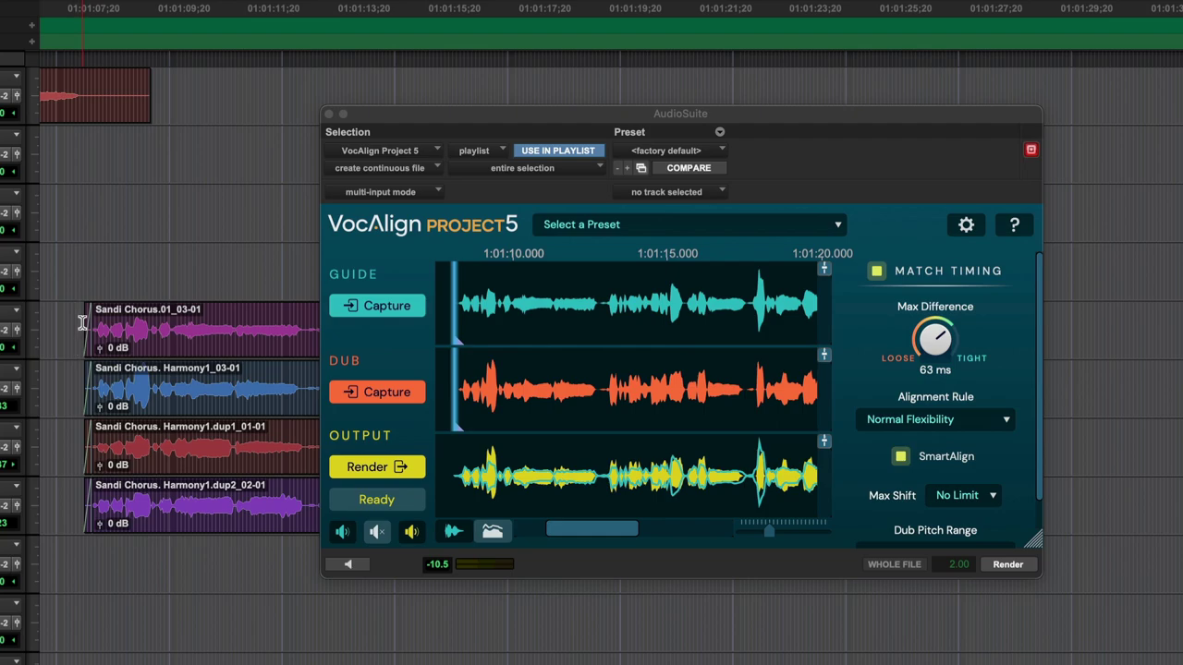
pyautogui.press('space')
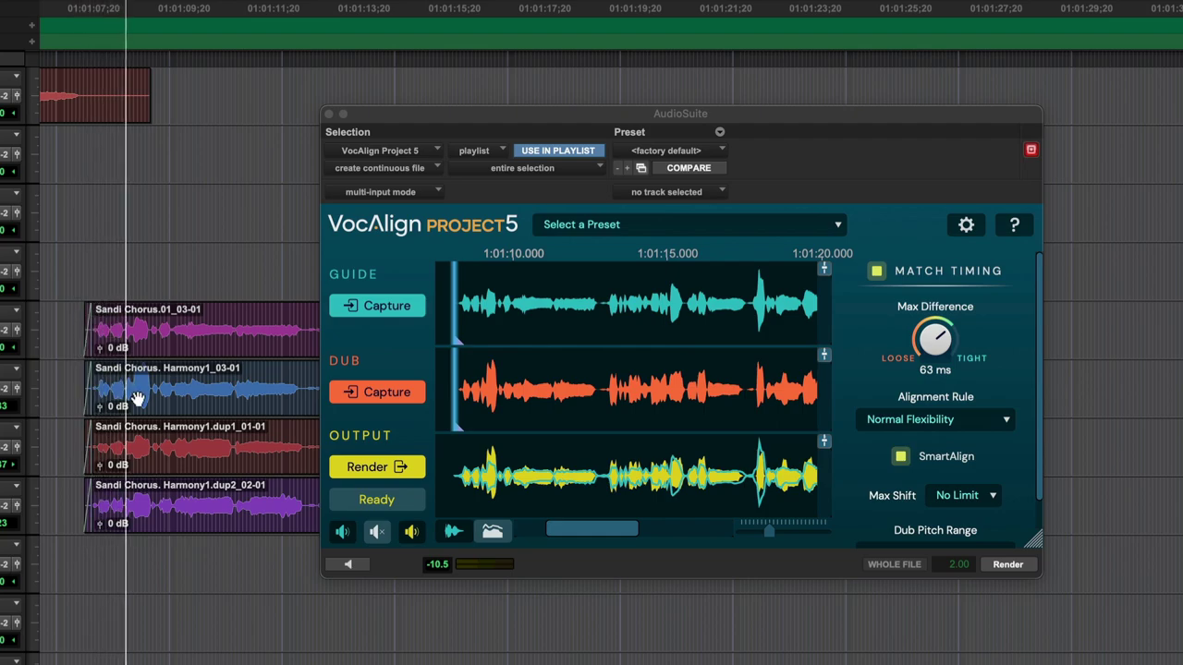
pyautogui.moveTo(541, 126); pyautogui.dragTo(798, 107)
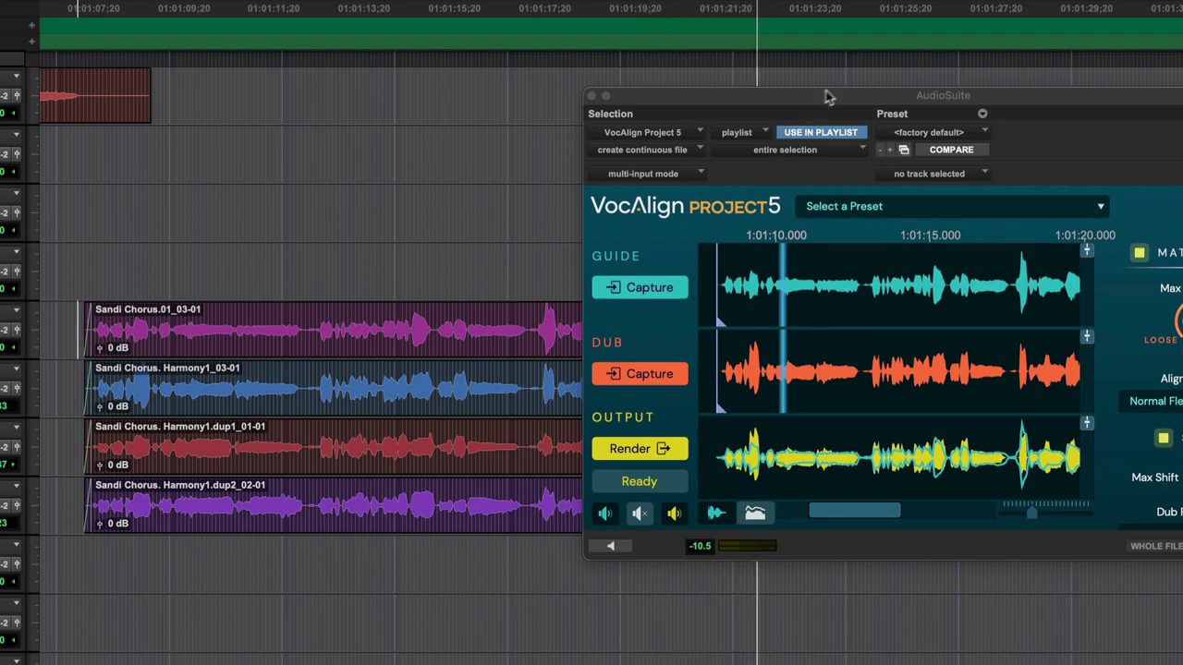
pyautogui.moveTo(826, 98); pyautogui.dragTo(482, 114)
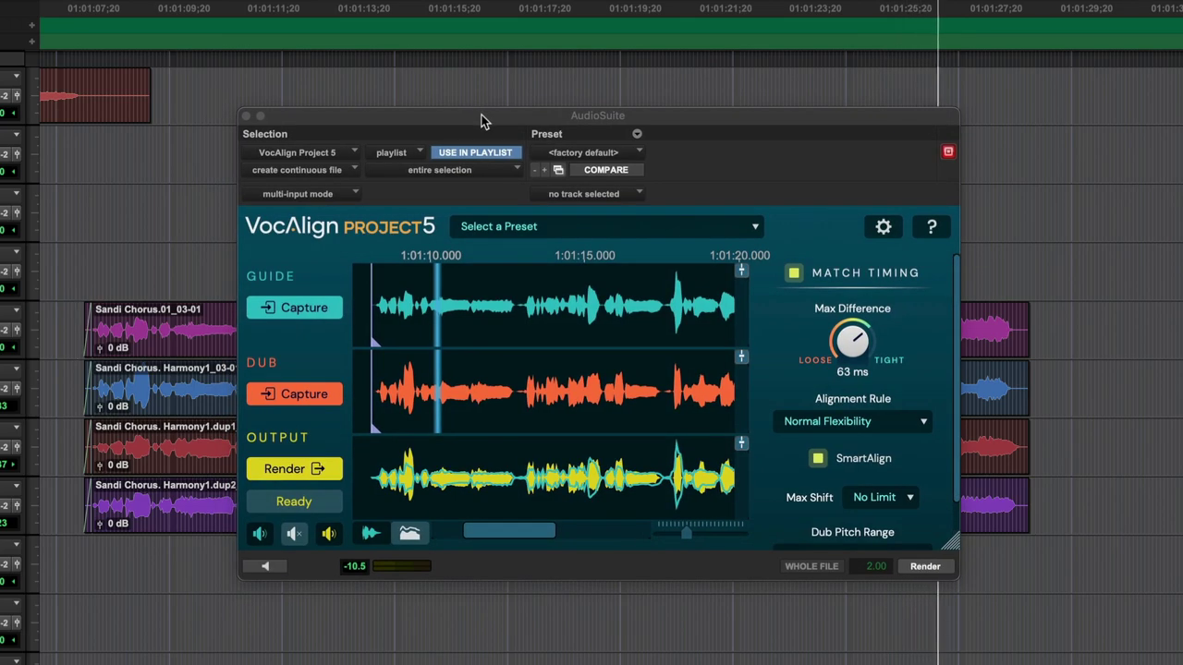
pyautogui.press('space')
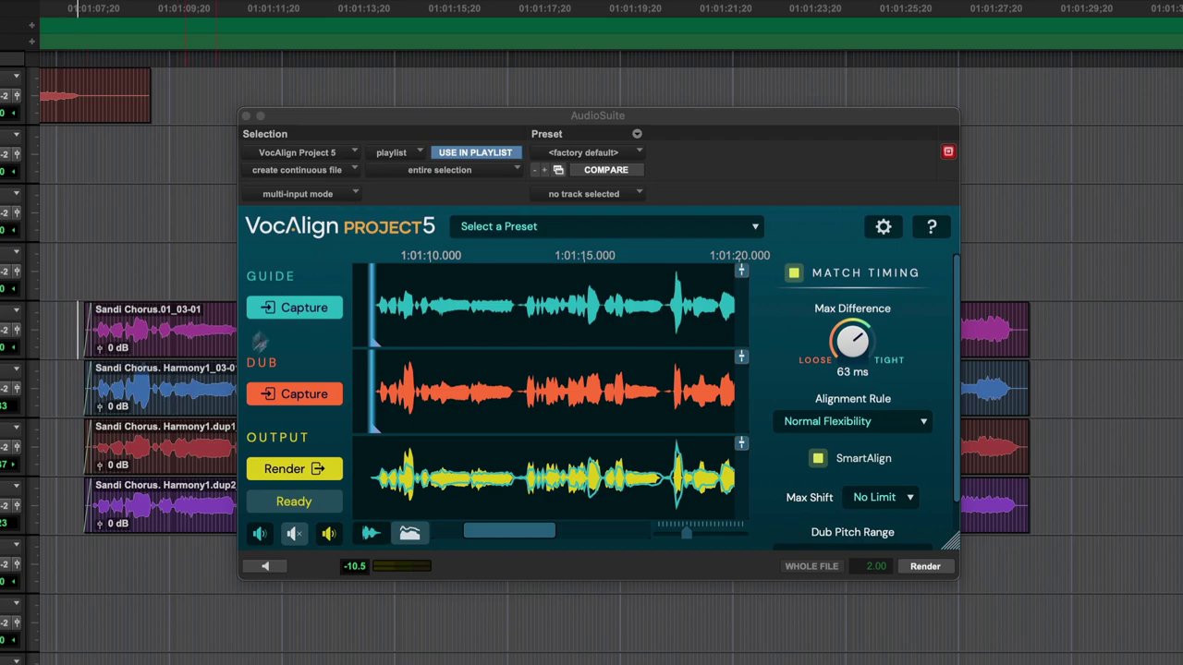
pyautogui.press('space')
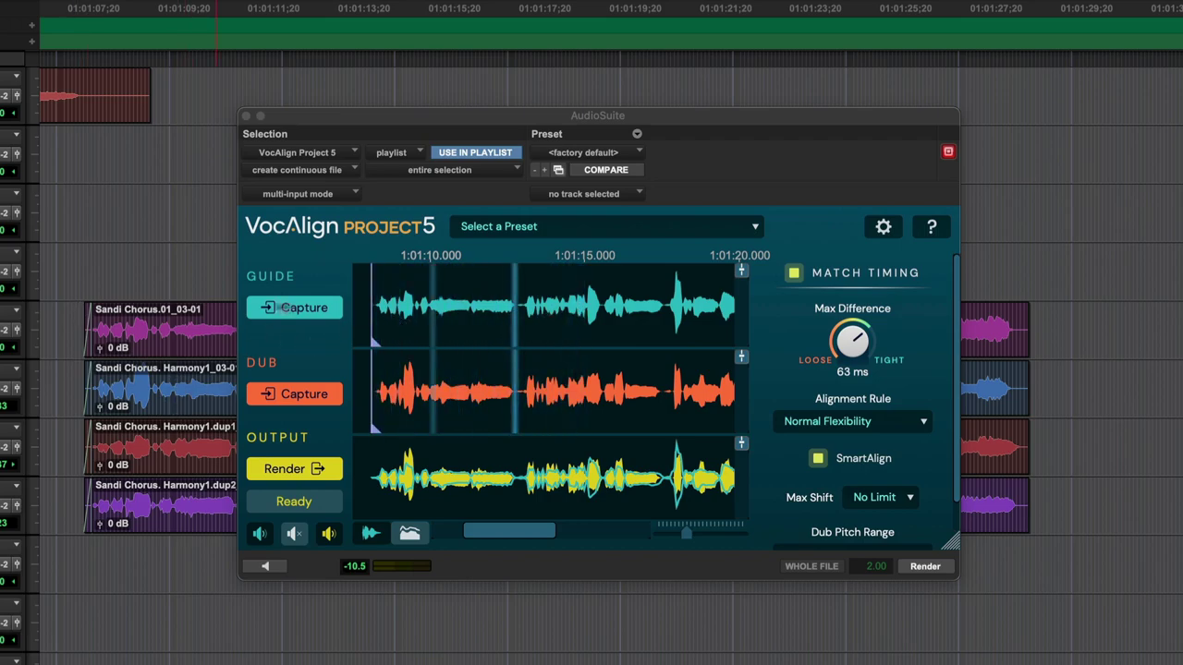
pyautogui.press('space')
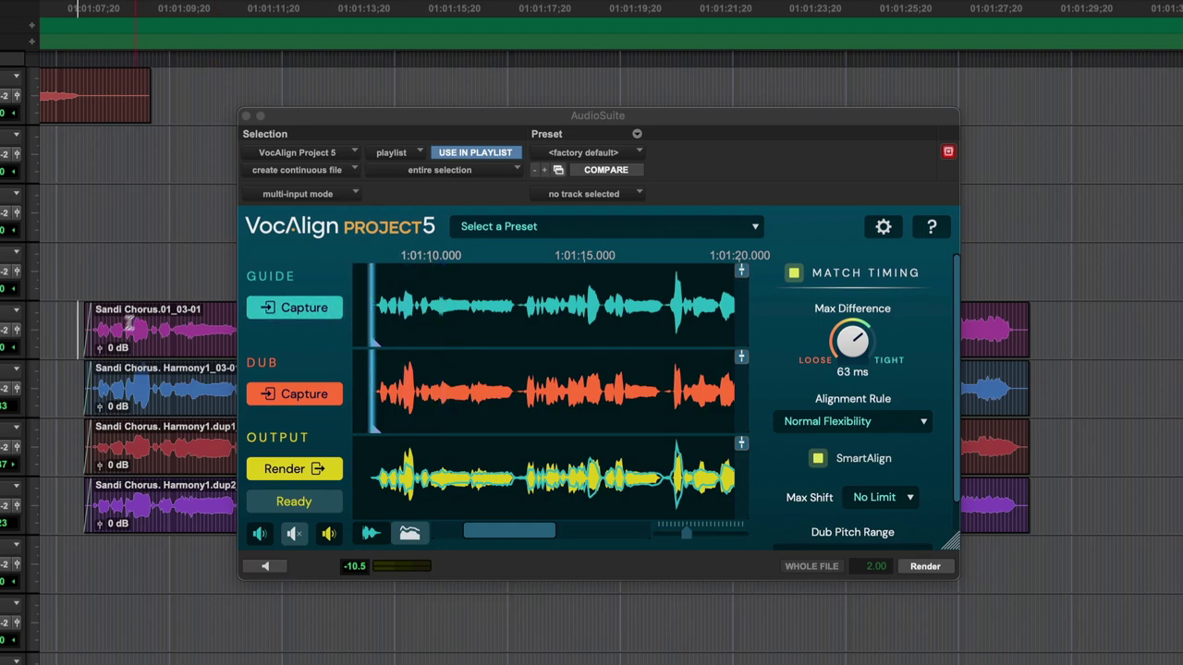
# Select the Sandi Chorus. Harmony1_03-01 clip and render the aligned output in its place.
pyautogui.click(193, 344)
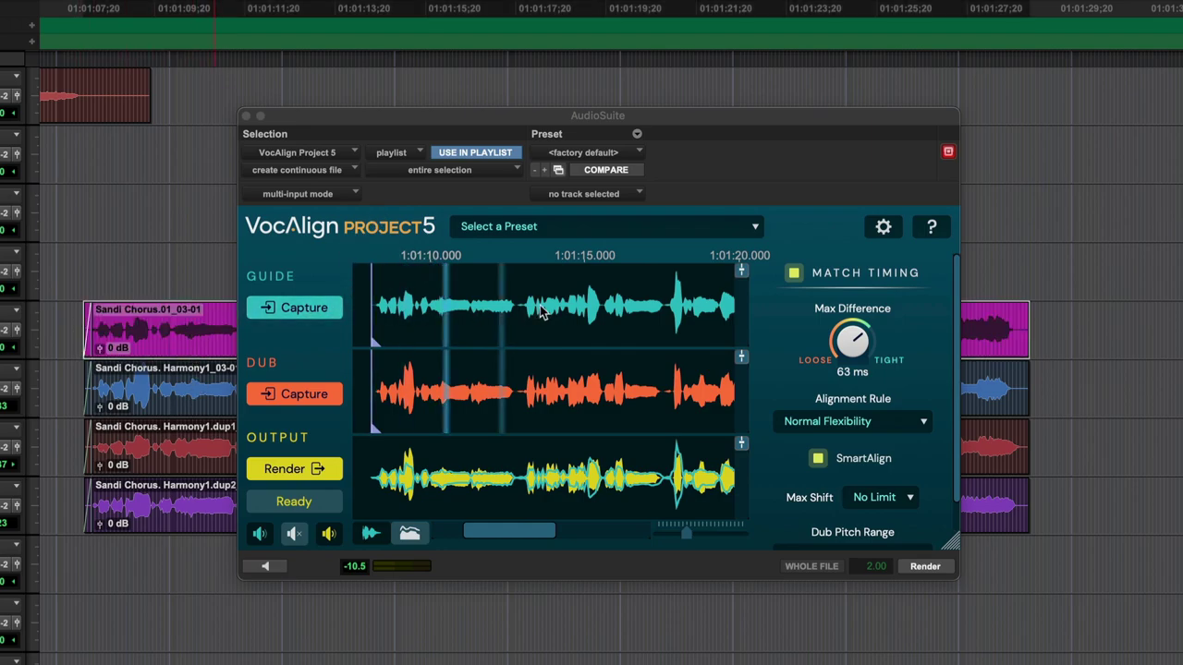
pyautogui.click(153, 405)
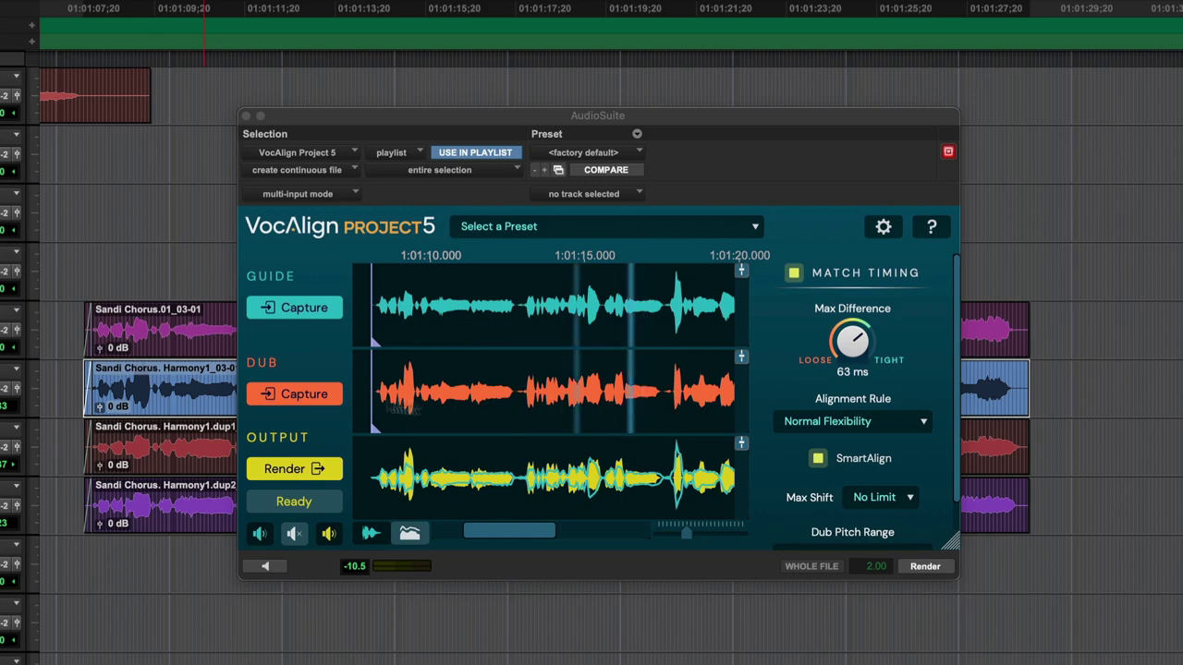
pyautogui.click(451, 407)
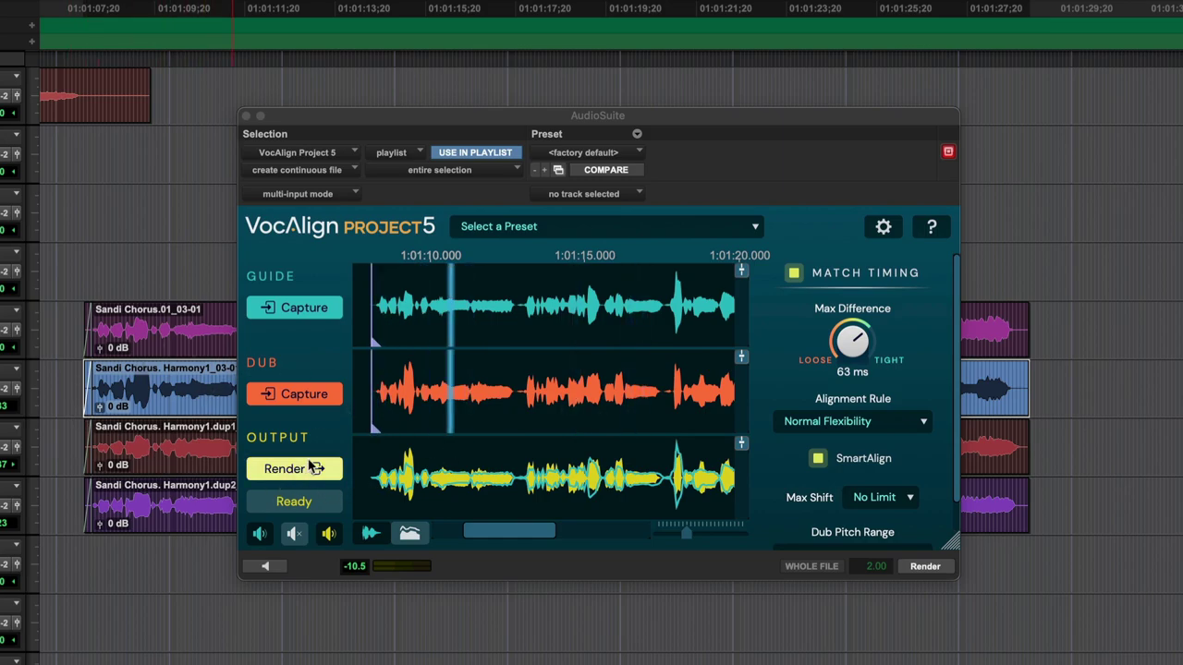
pyautogui.click(295, 471)
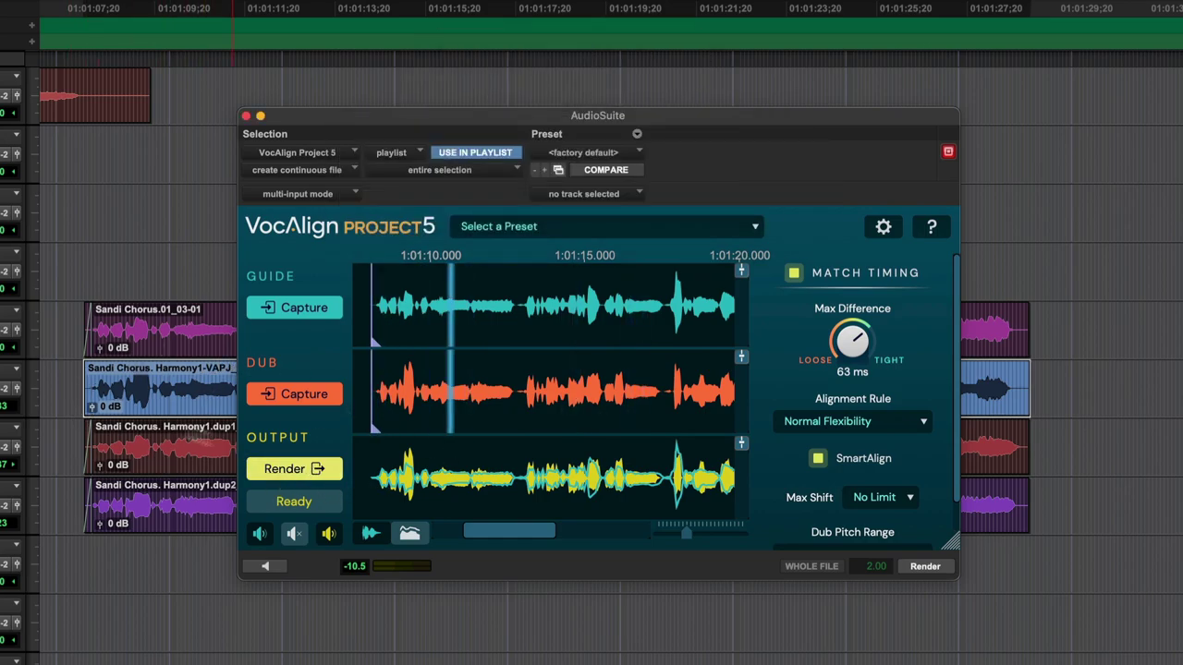
# Play back the chorus from its start to check the rendered harmony, and select the harmony and lead clips in turn.
pyautogui.click(81, 321)
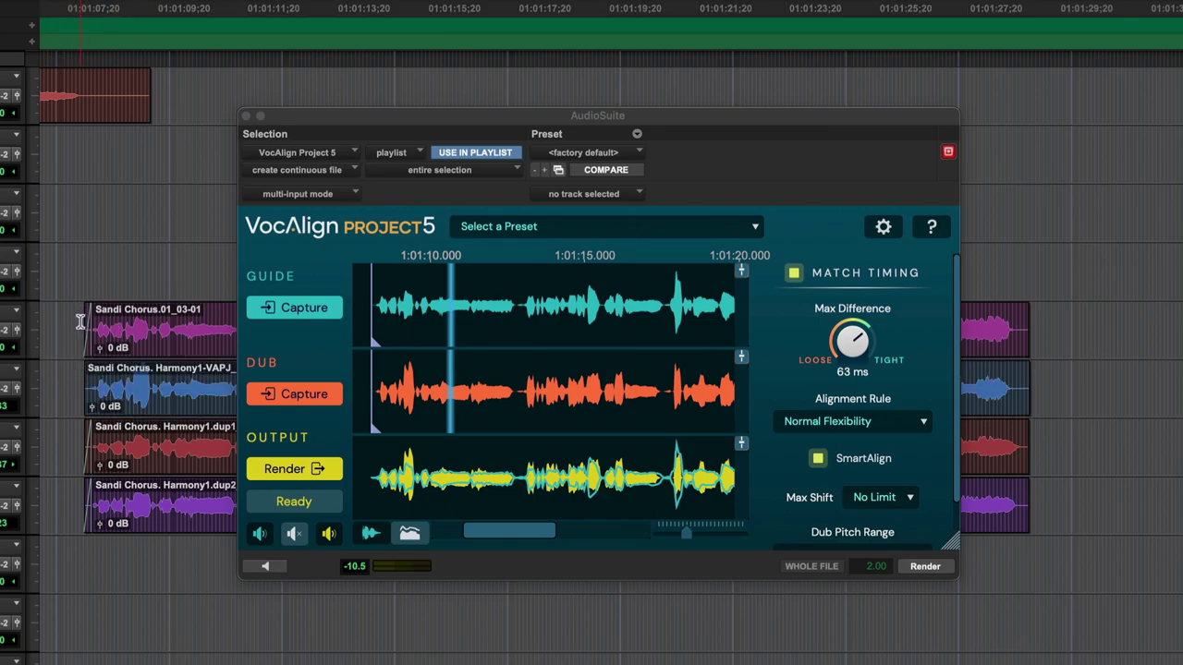
pyautogui.press('space')
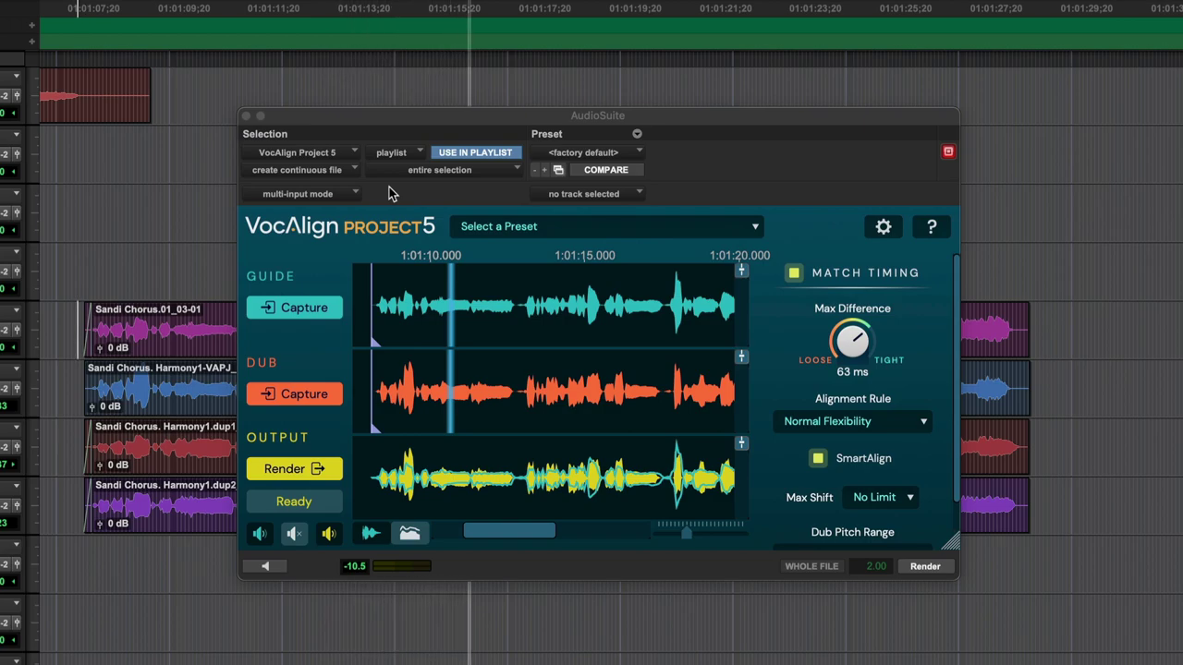
pyautogui.click(173, 406)
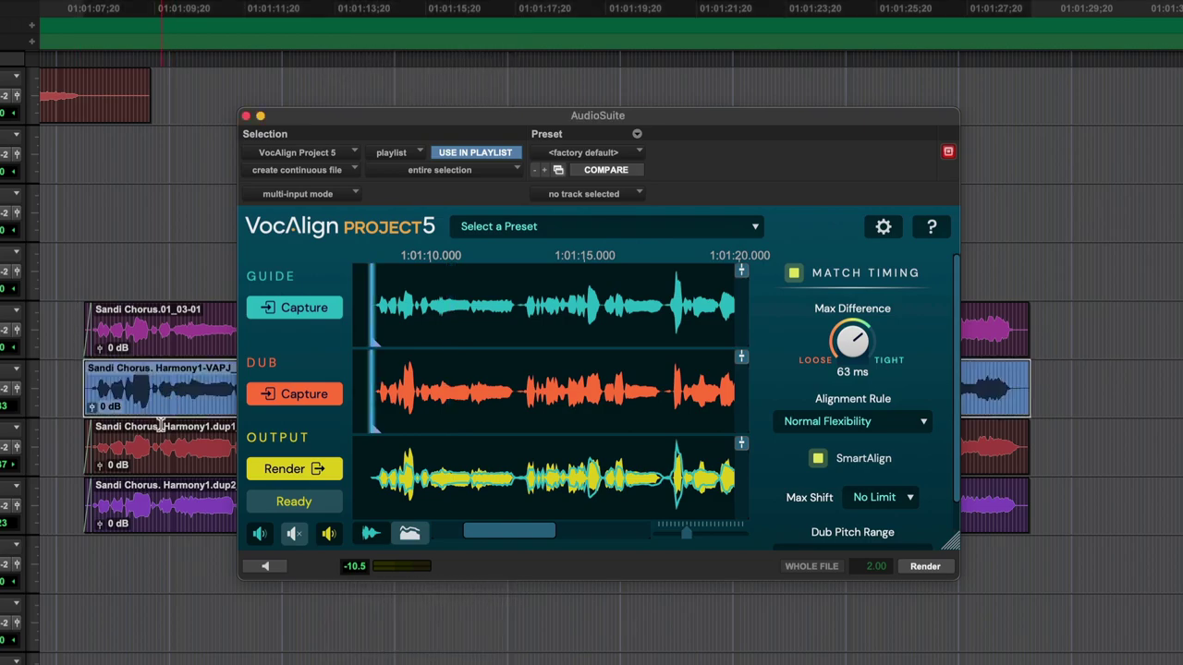
pyautogui.click(161, 340)
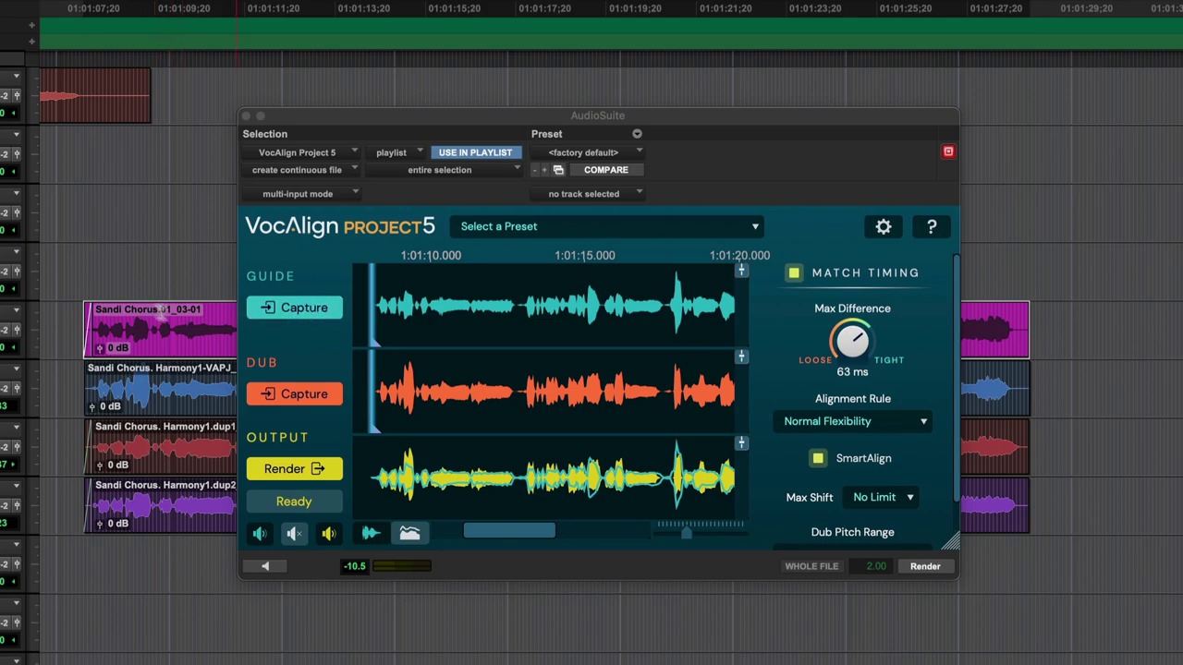
# Capture the Harmony1.dup1 and Harmony1.dup2 chorus clips in turn as the dub and render each aligned output in its place.
pyautogui.click(601, 309)
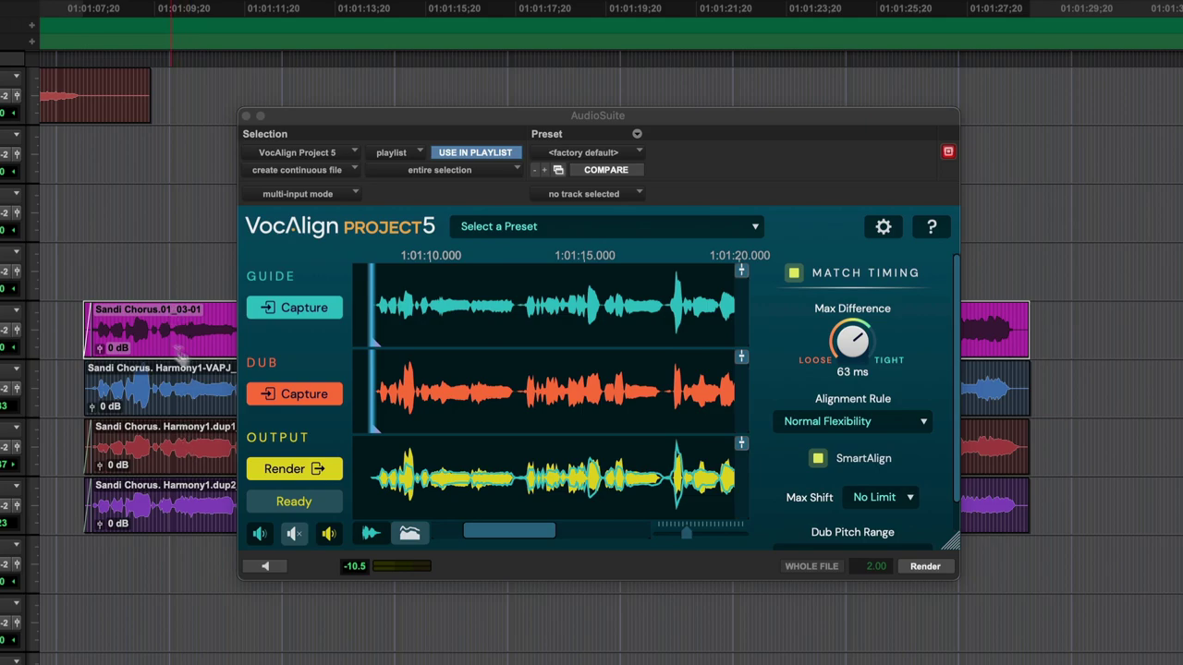
pyautogui.click(409, 315)
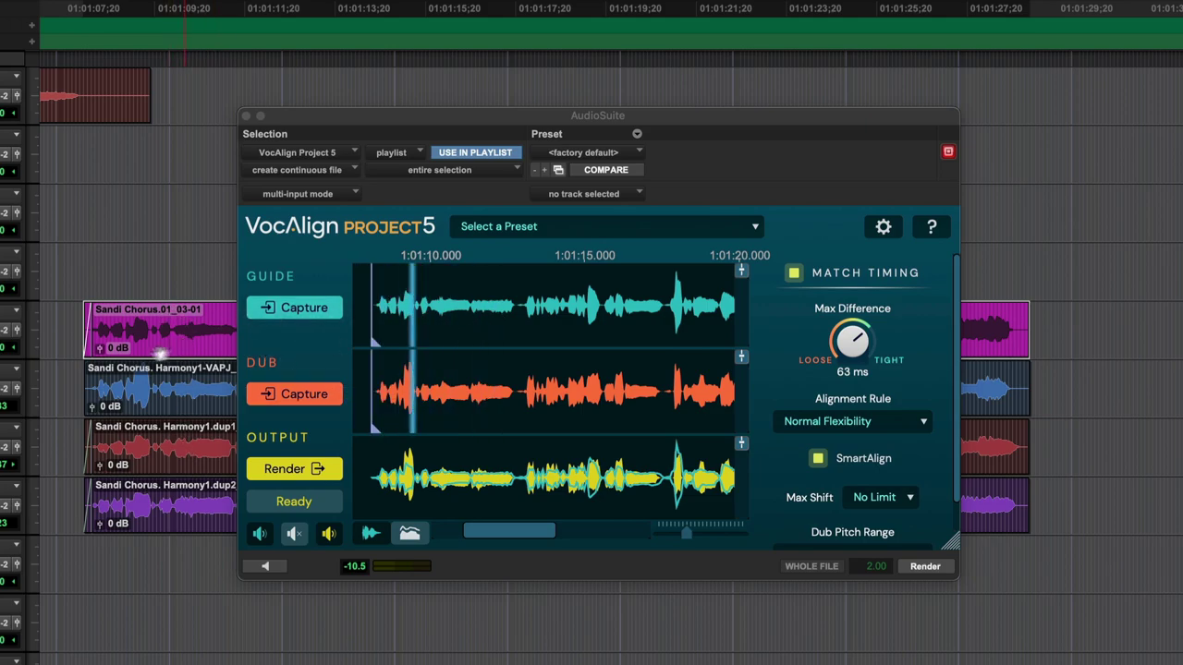
pyautogui.click(172, 460)
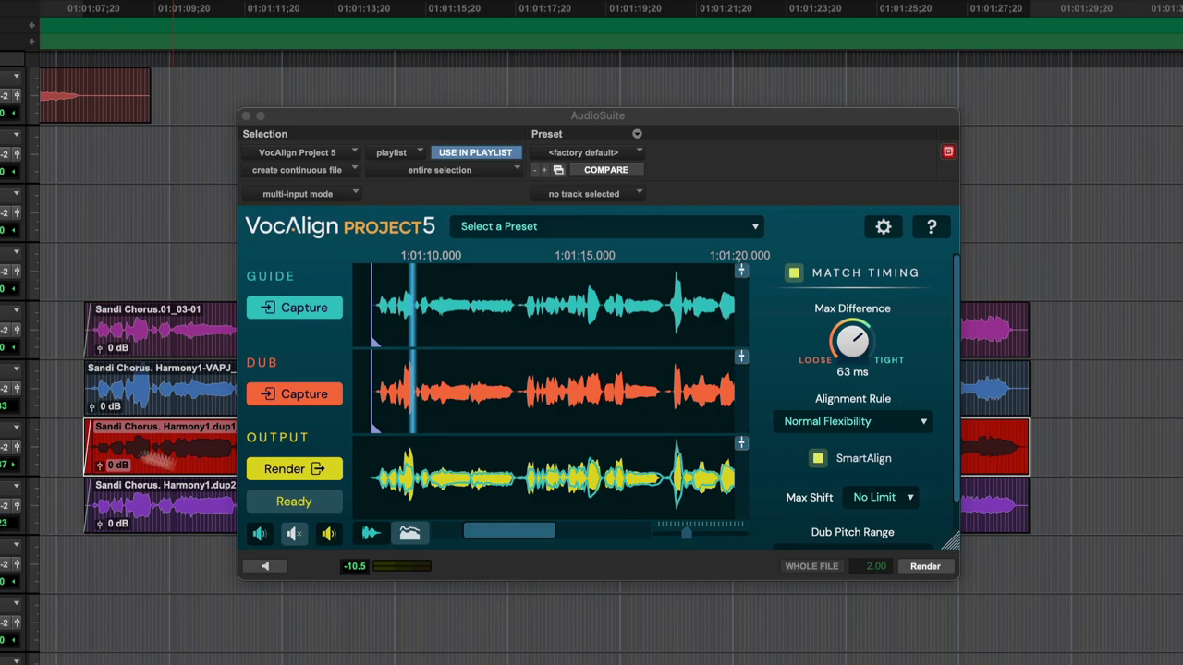
pyautogui.click(304, 395)
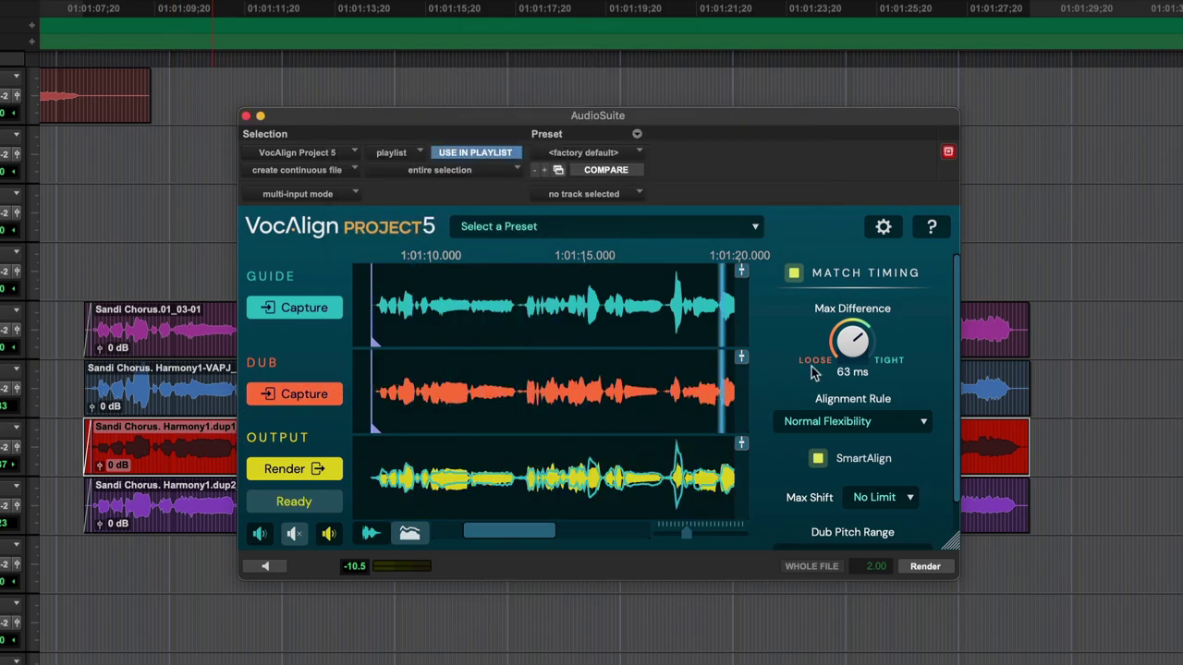
pyautogui.click(300, 470)
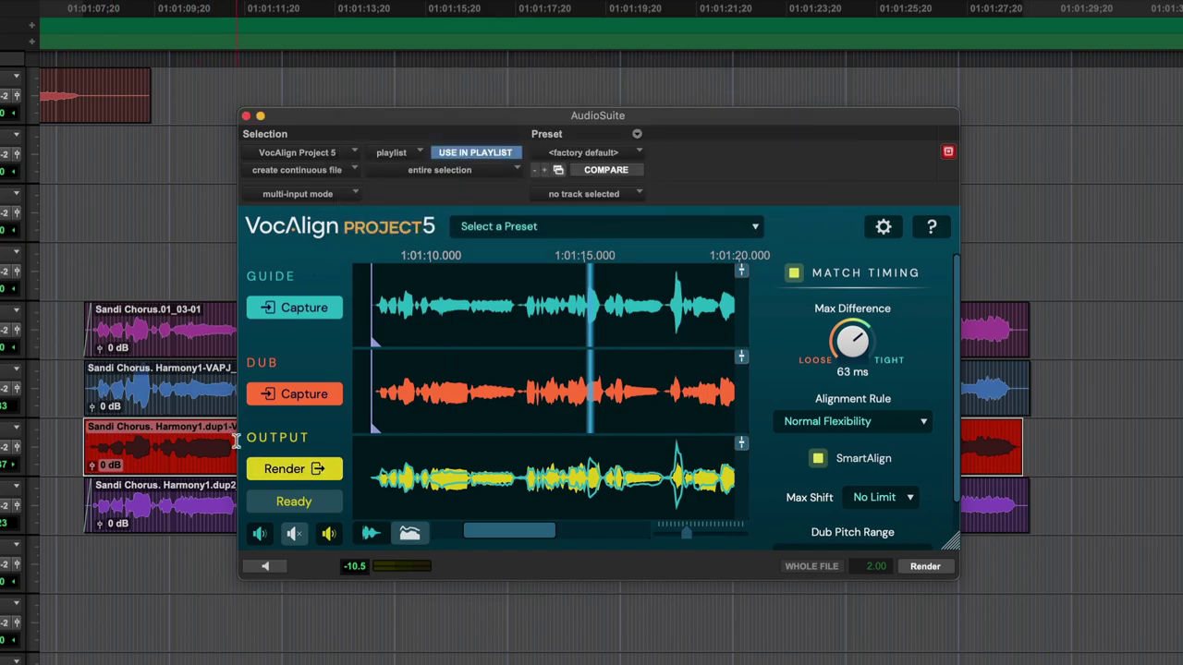
pyautogui.click(157, 521)
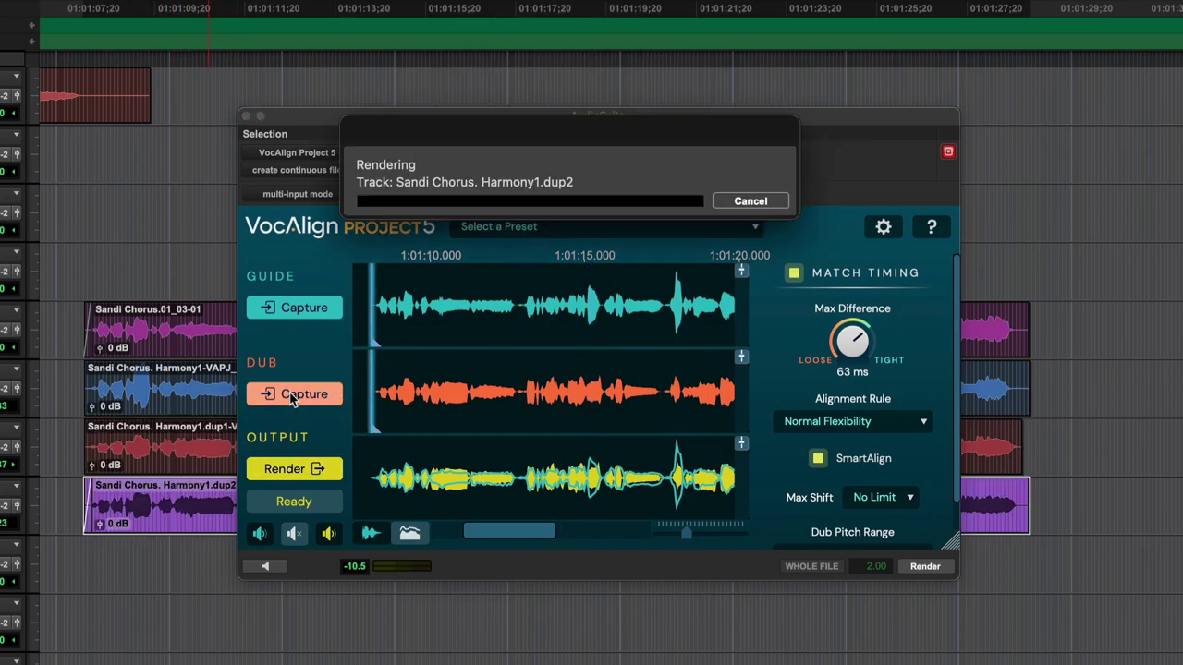
pyautogui.click(294, 470)
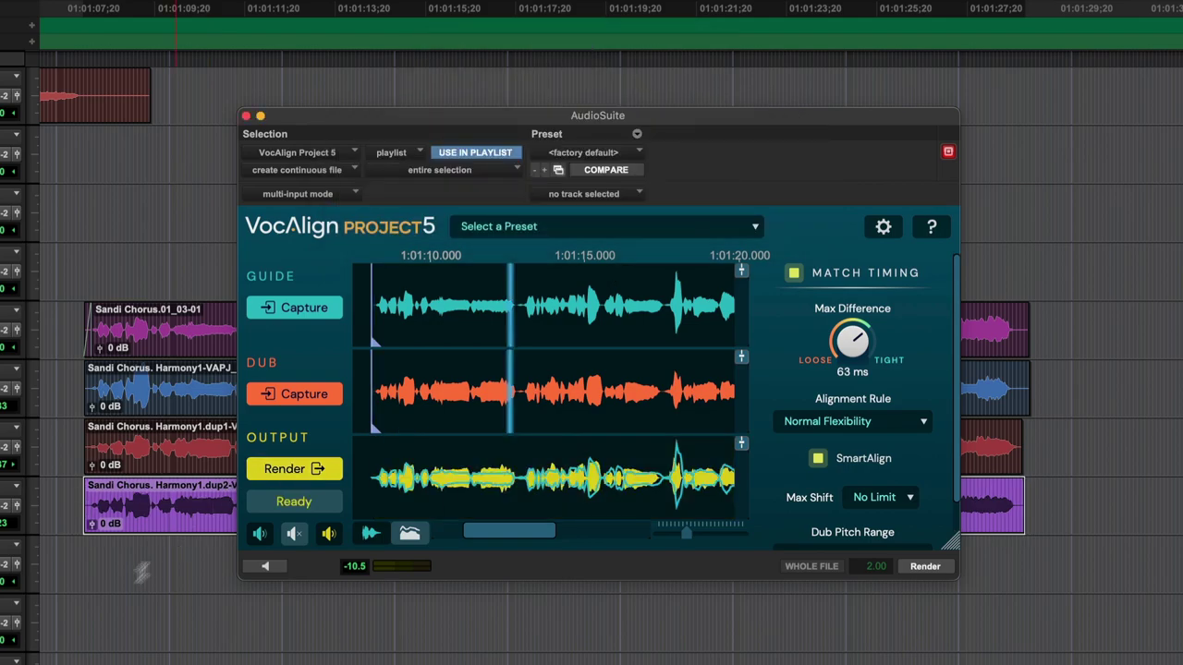
# Play back the chorus from before its start to check all the rendered harmonies together against the lead vocal.
pyautogui.click(86, 557)
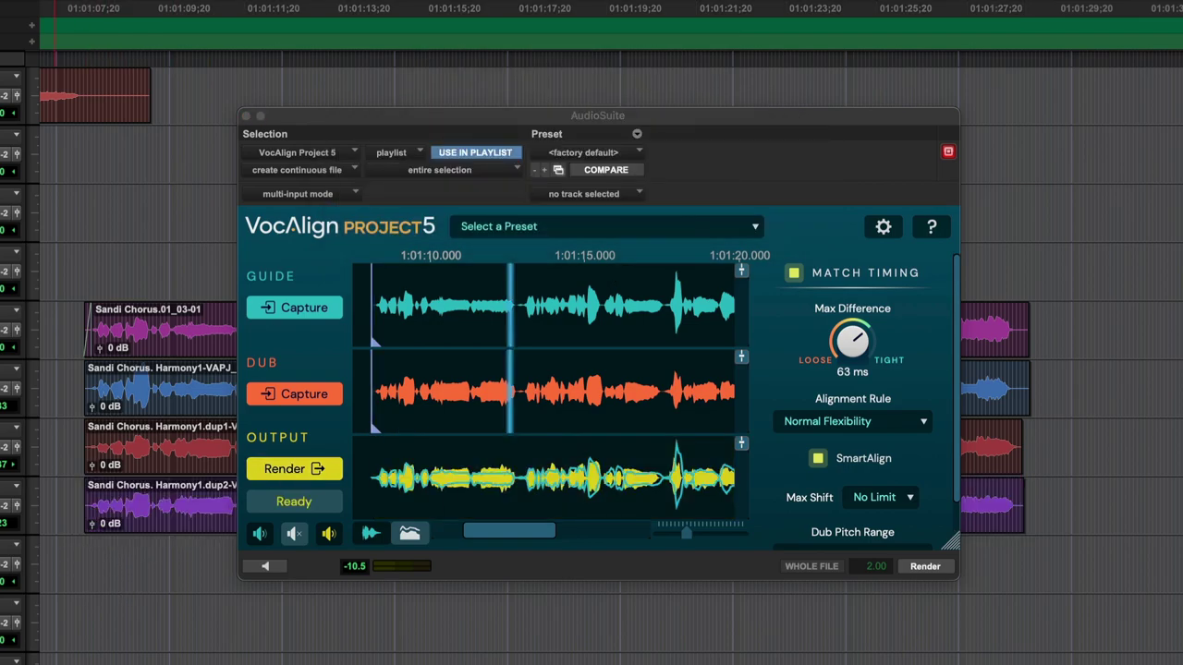
pyautogui.press('space')
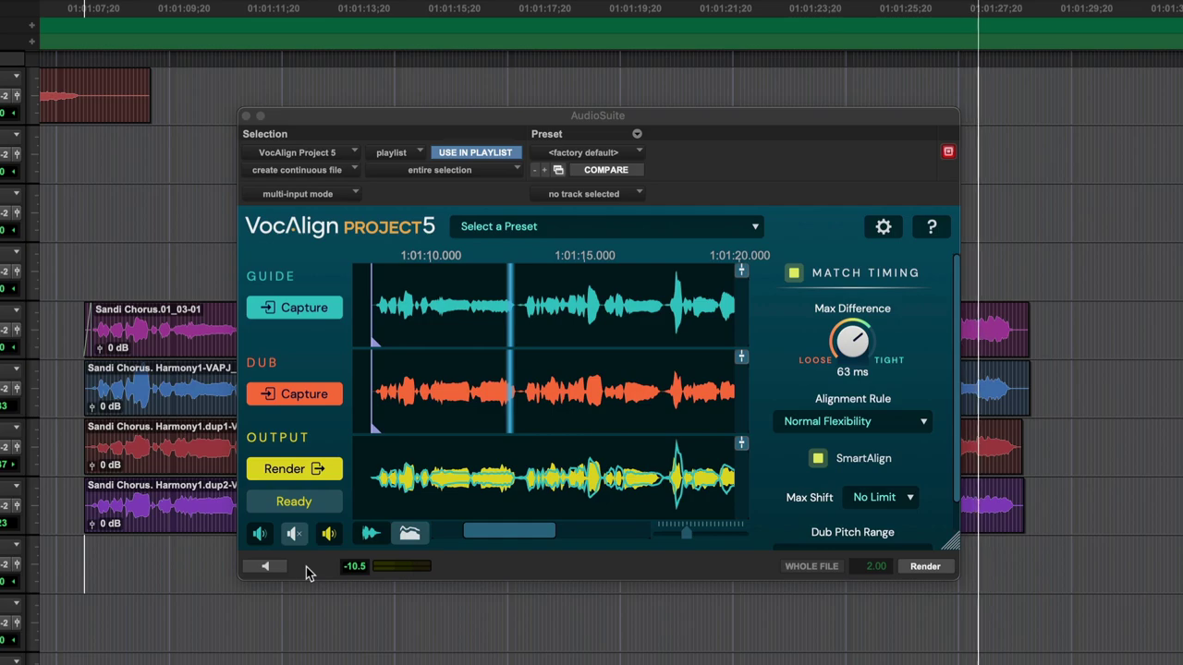
pyautogui.press('space')
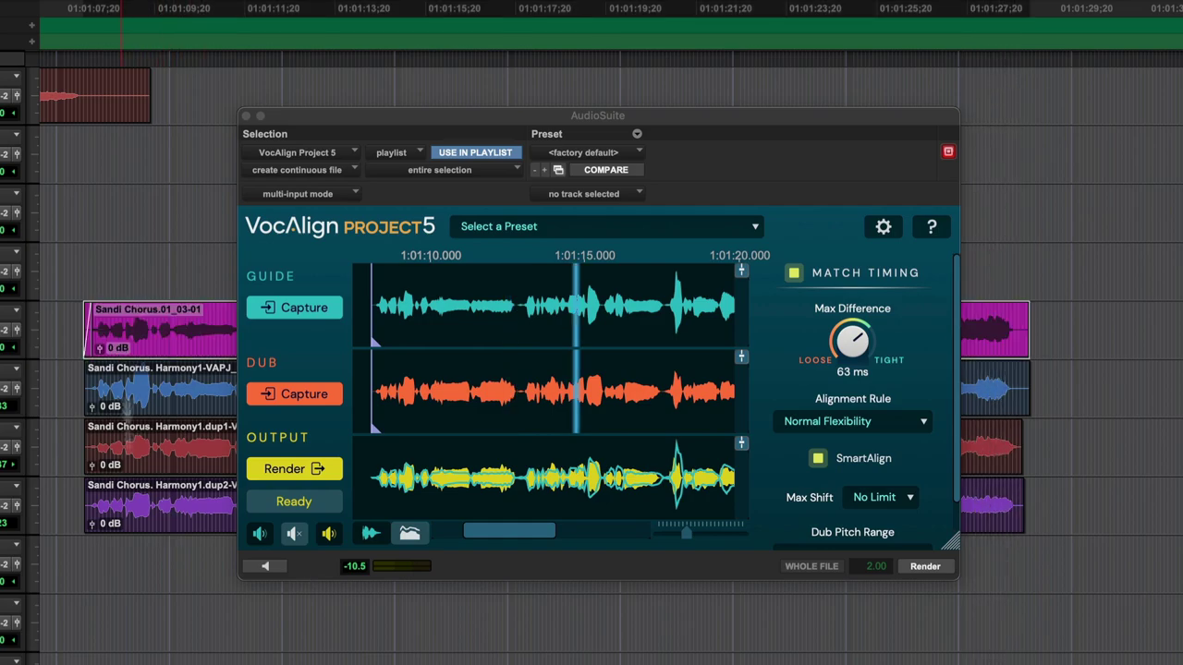
pyautogui.click(179, 370)
pyautogui.click(168, 330)
# Try tighter Max Difference settings such as 25 ms and 0 ms, comparing the output waveform, and finish at 70 ms.
pyautogui.click(680, 369)
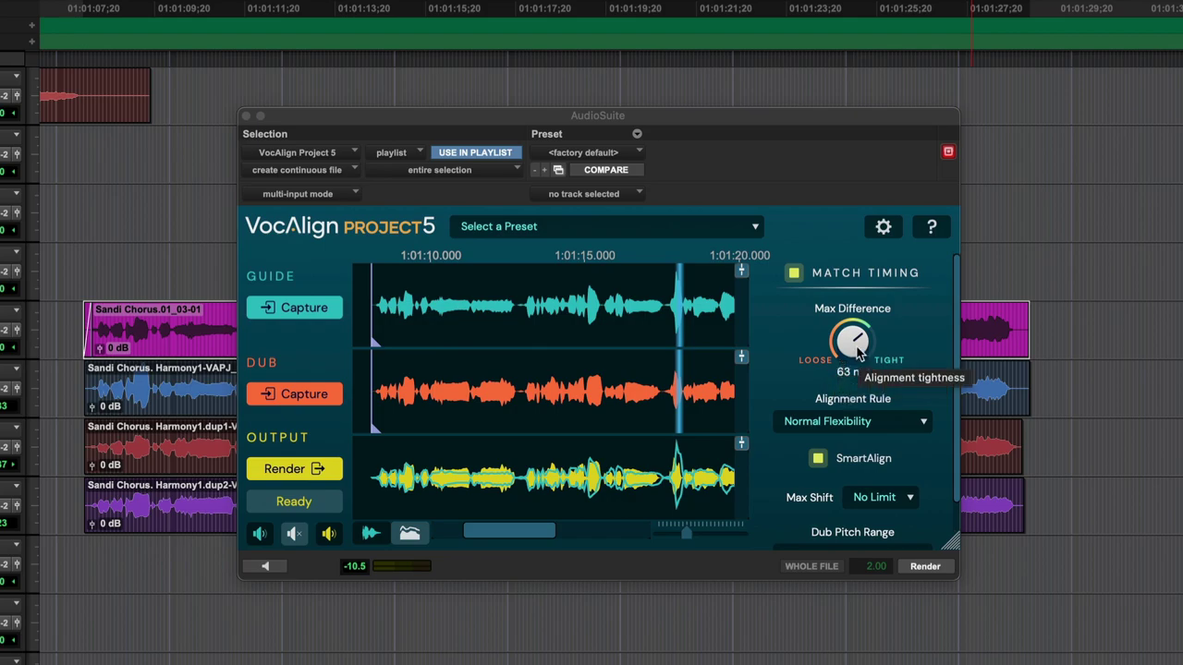
pyautogui.moveTo(856, 352); pyautogui.dragTo(858, 294)
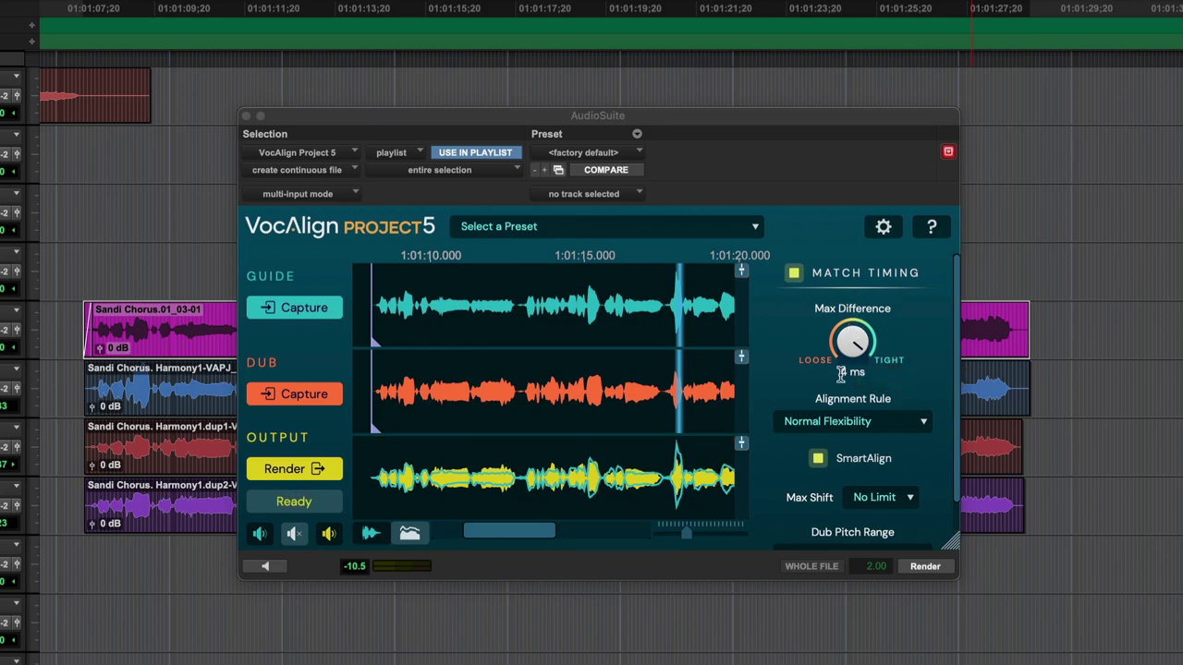
pyautogui.moveTo(854, 340); pyautogui.dragTo(855, 360)
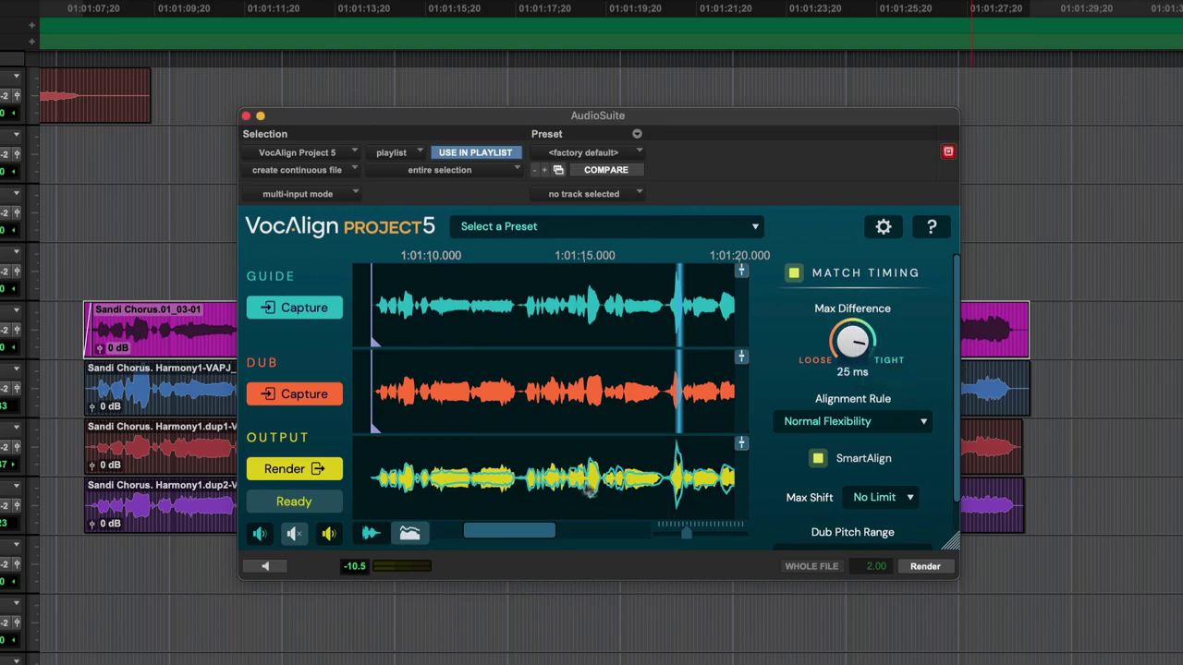
pyautogui.moveTo(850, 356); pyautogui.dragTo(854, 301)
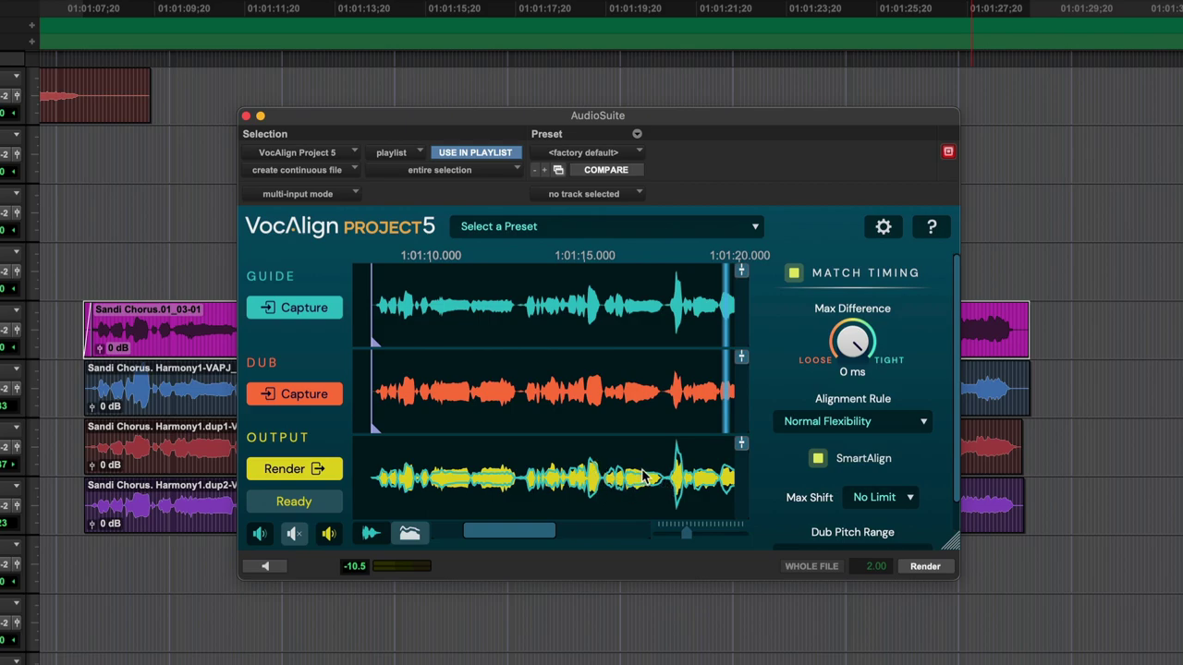
pyautogui.moveTo(859, 351); pyautogui.dragTo(850, 401)
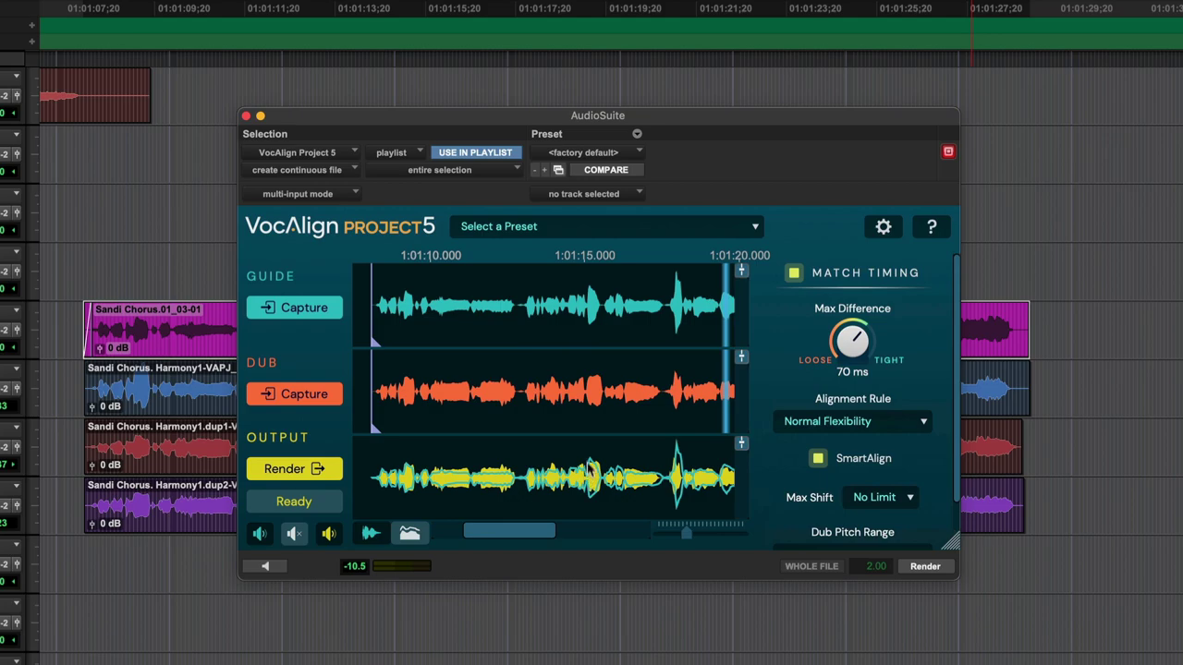
# Review the available Alignment Rule flexibility options while keeping Normal Flexibility.
pyautogui.click(869, 427)
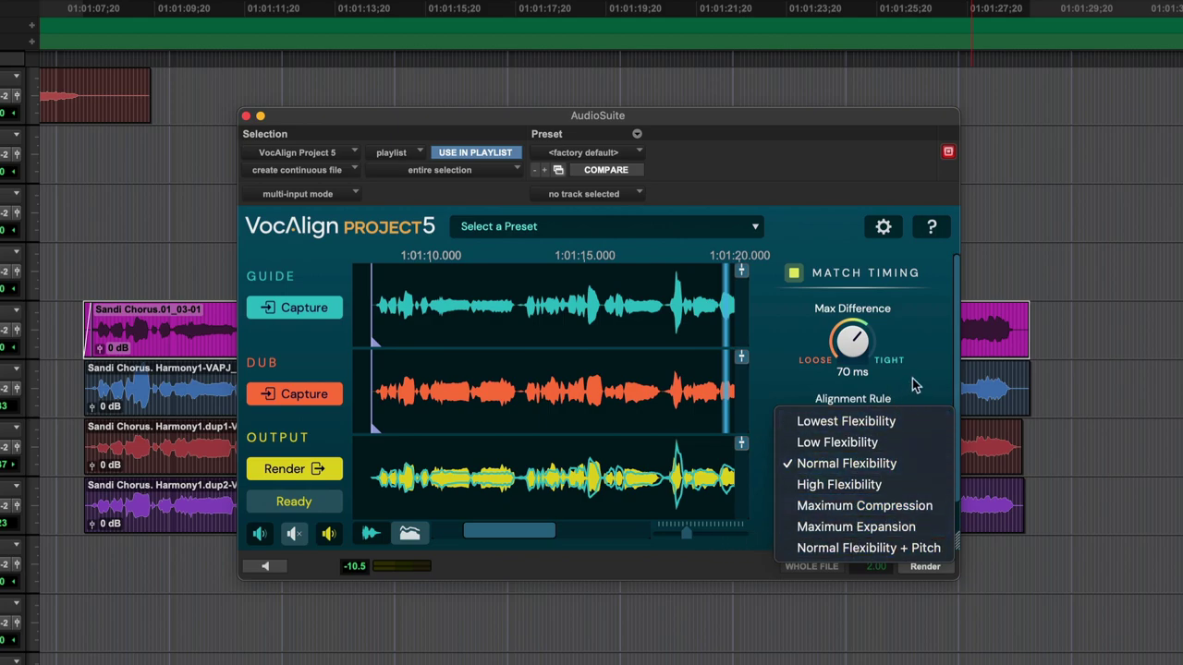
pyautogui.click(418, 342)
pyautogui.click(418, 342)
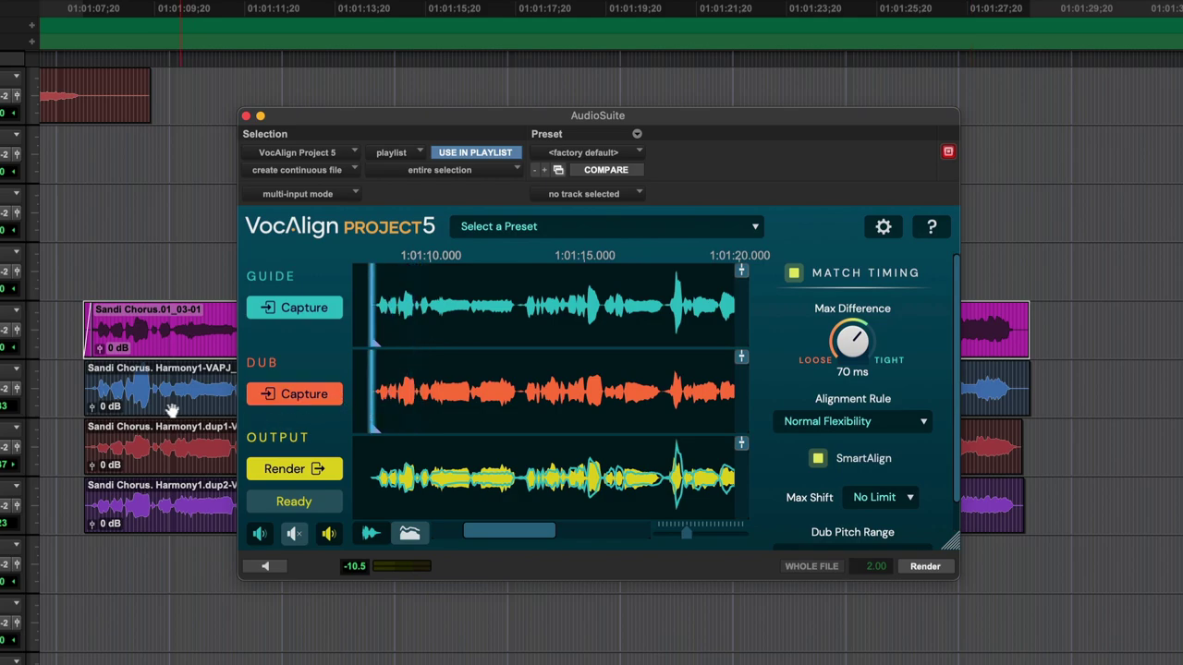
# Move the plug-in window clear of the vocal clips in the chorus beginning near 01:02:00 and play back that chorus.
pyautogui.hscroll(10, 170, 409)
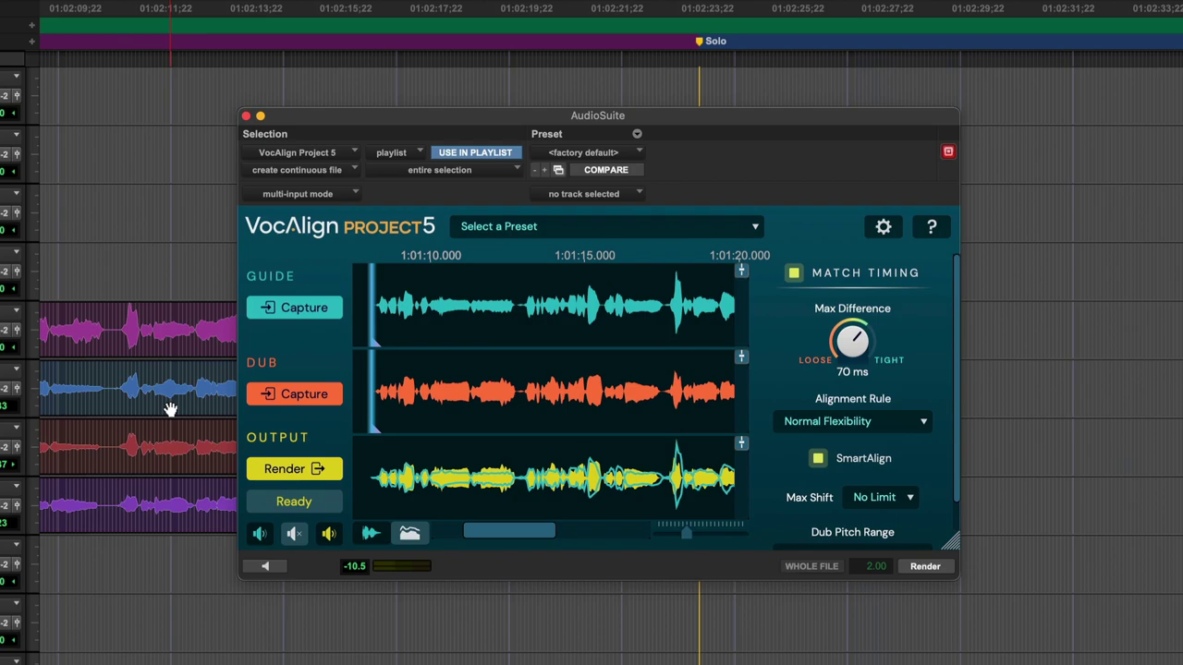
pyautogui.hscroll(-4, 170, 410)
pyautogui.hscroll(-2, 170, 410)
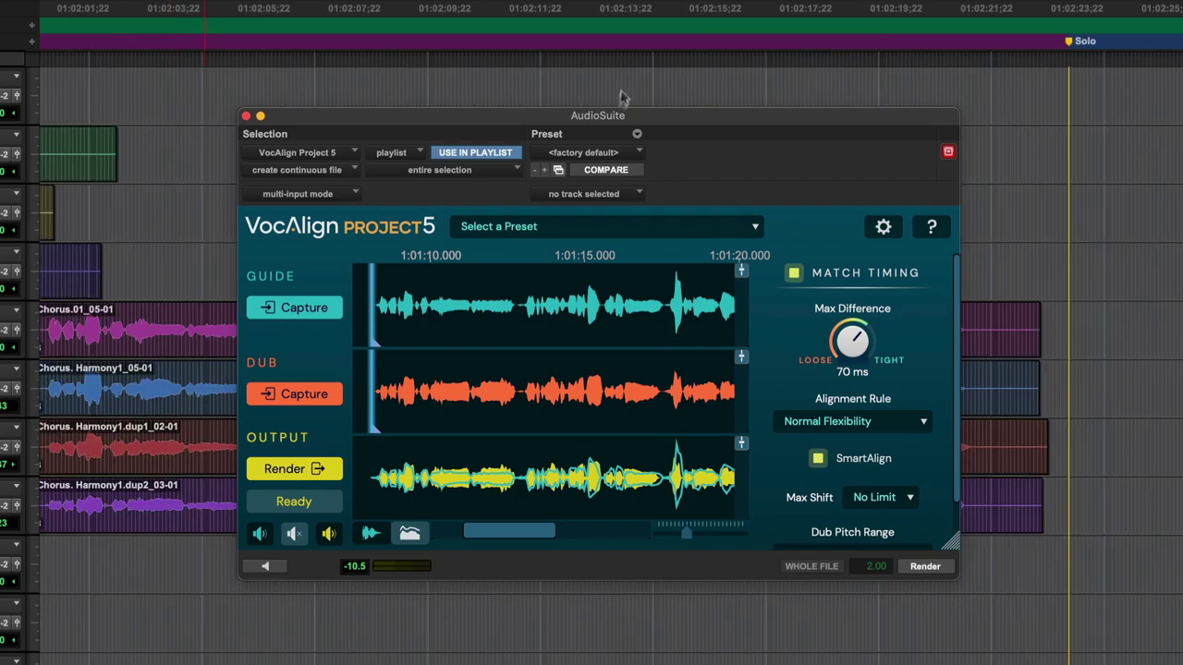
pyautogui.moveTo(615, 109); pyautogui.dragTo(720, 104)
pyautogui.hscroll(-8, 237, 370)
pyautogui.click(240, 373)
pyautogui.press('space')
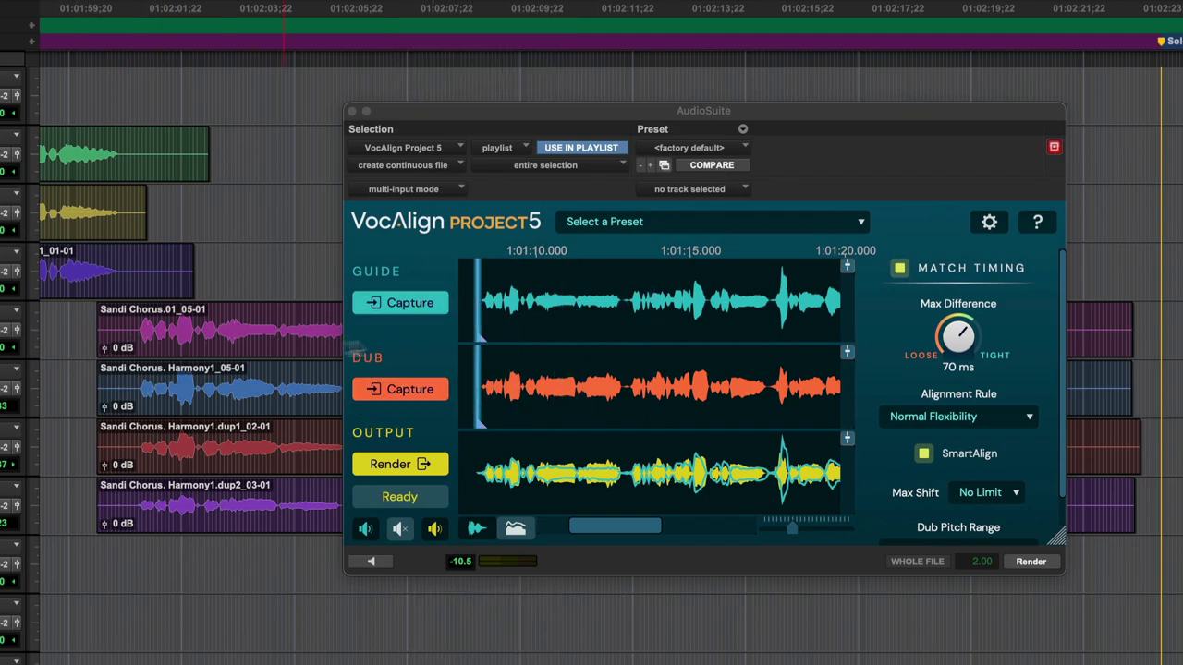
# Capture the lead clip Chorus.01_05-01 as the guide and the Harmony1_05-01 clip as the dub.
pyautogui.click(224, 337)
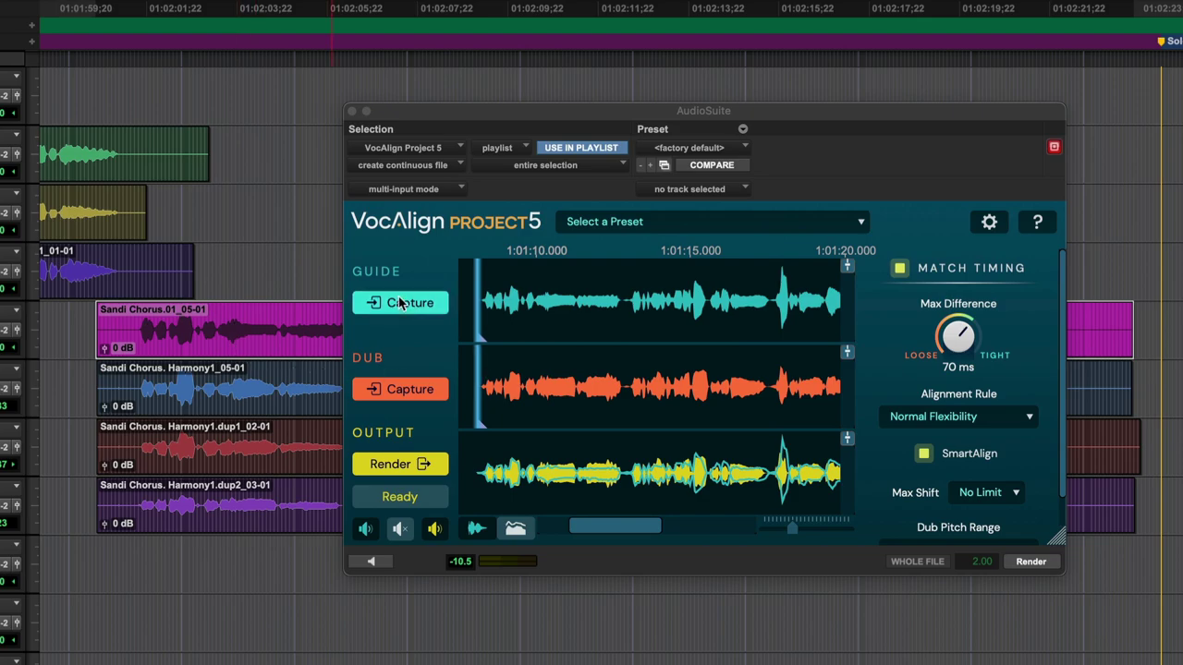
pyautogui.click(400, 304)
pyautogui.click(220, 399)
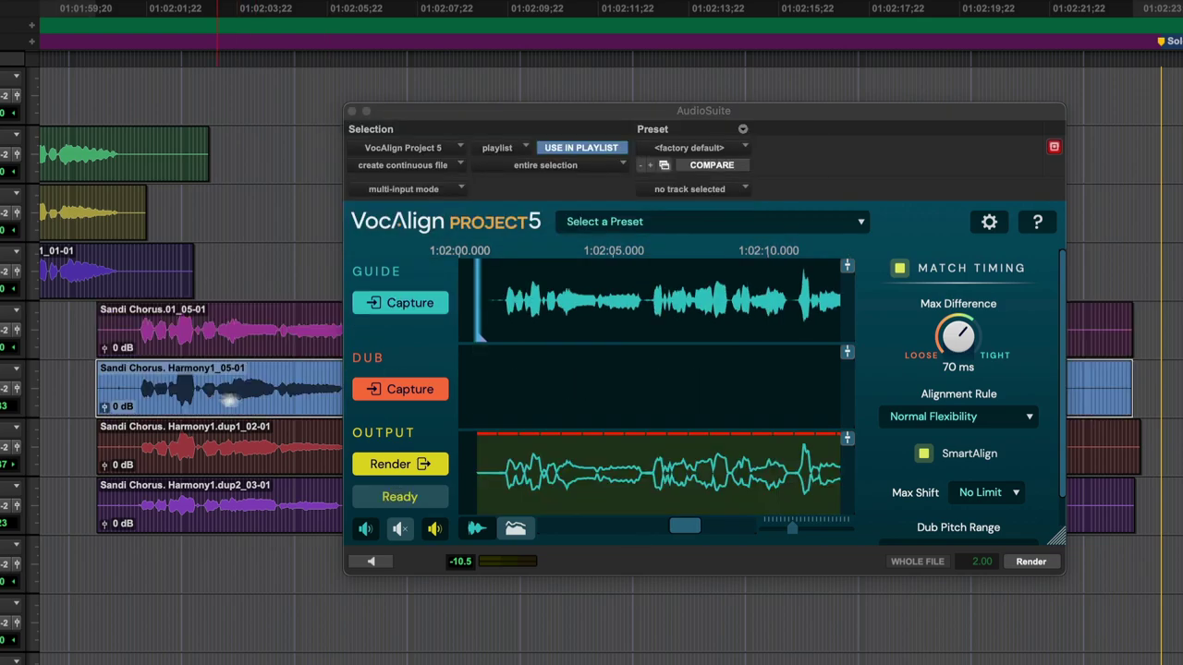
pyautogui.click(413, 392)
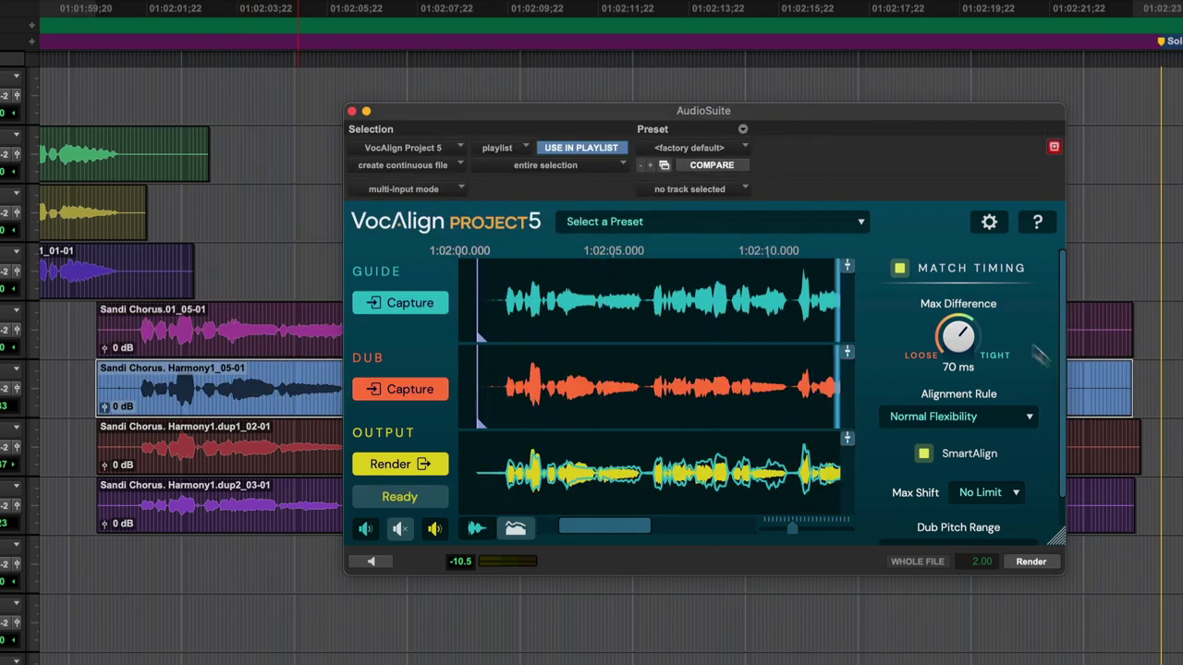
# Set Max Difference to 0 ms and review the Max Shift limits while keeping No Limit.
pyautogui.moveTo(963, 346); pyautogui.dragTo(898, 363)
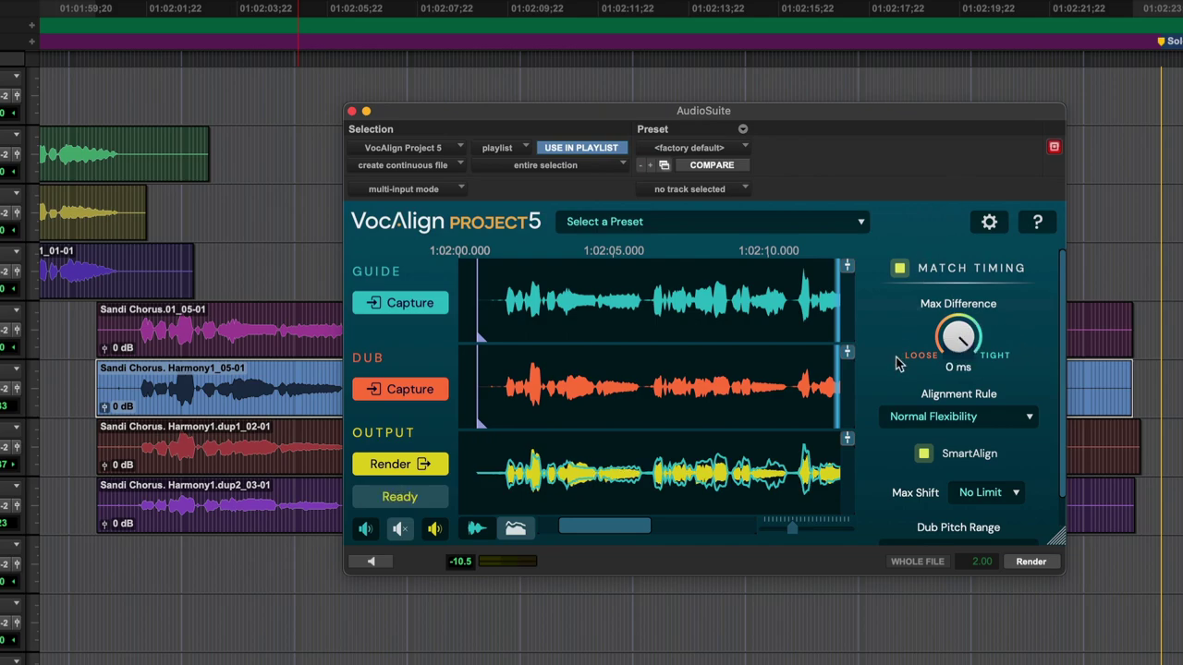
pyautogui.click(981, 499)
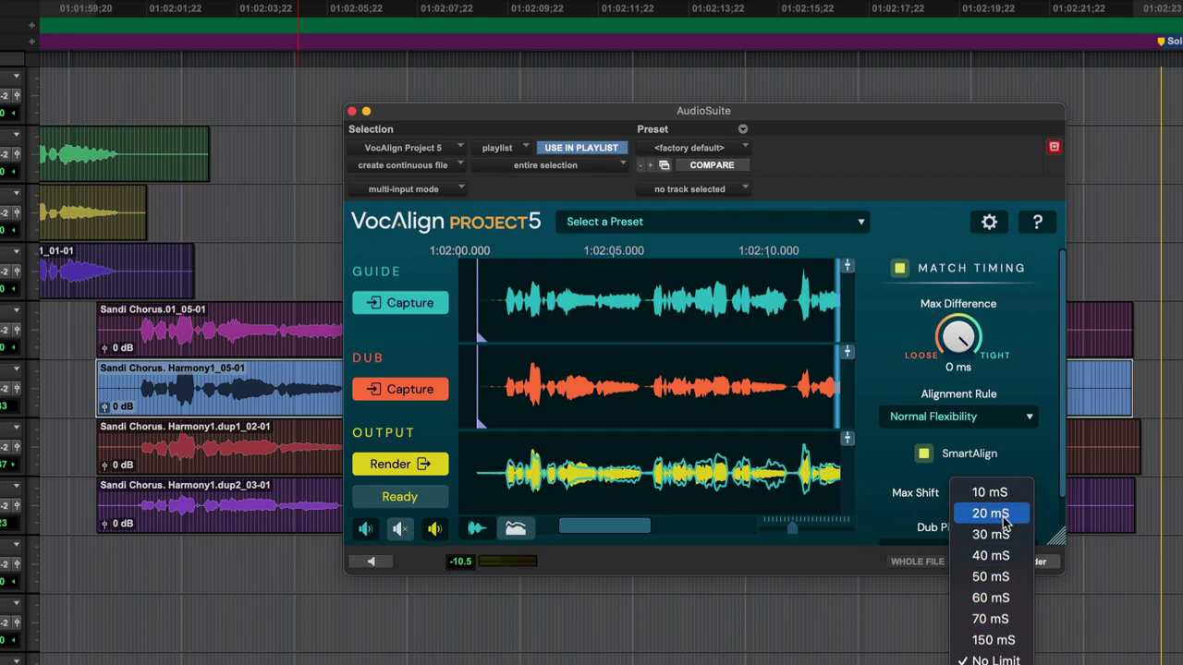
pyautogui.click(994, 453)
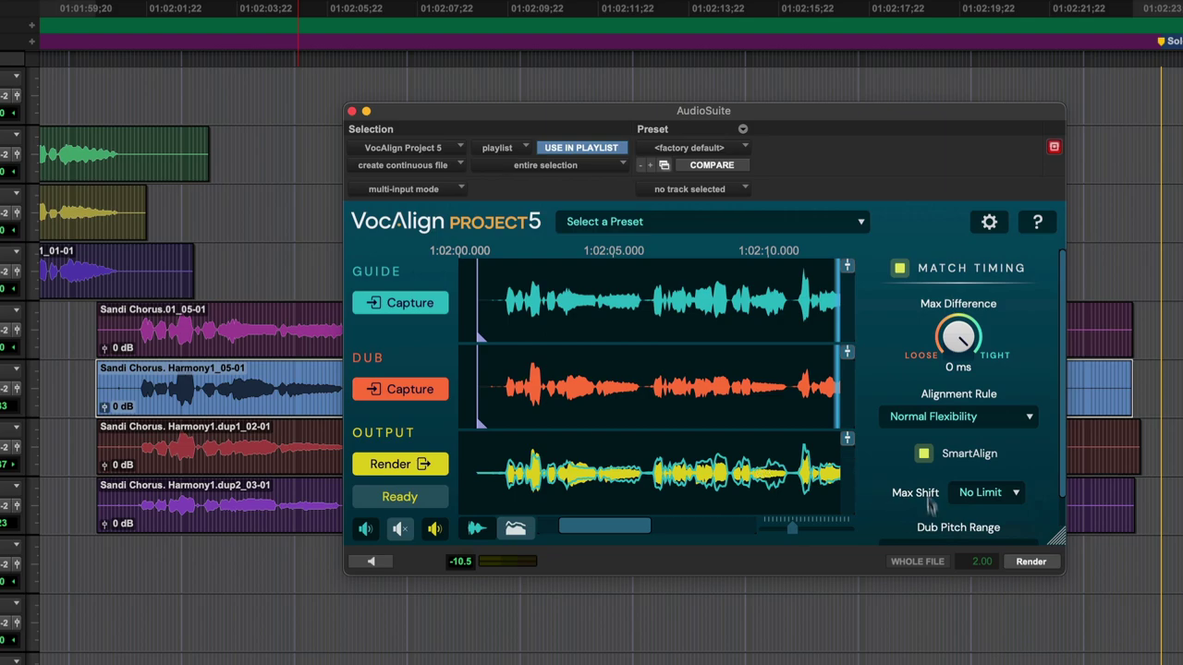
pyautogui.scroll(-2, 931, 514)
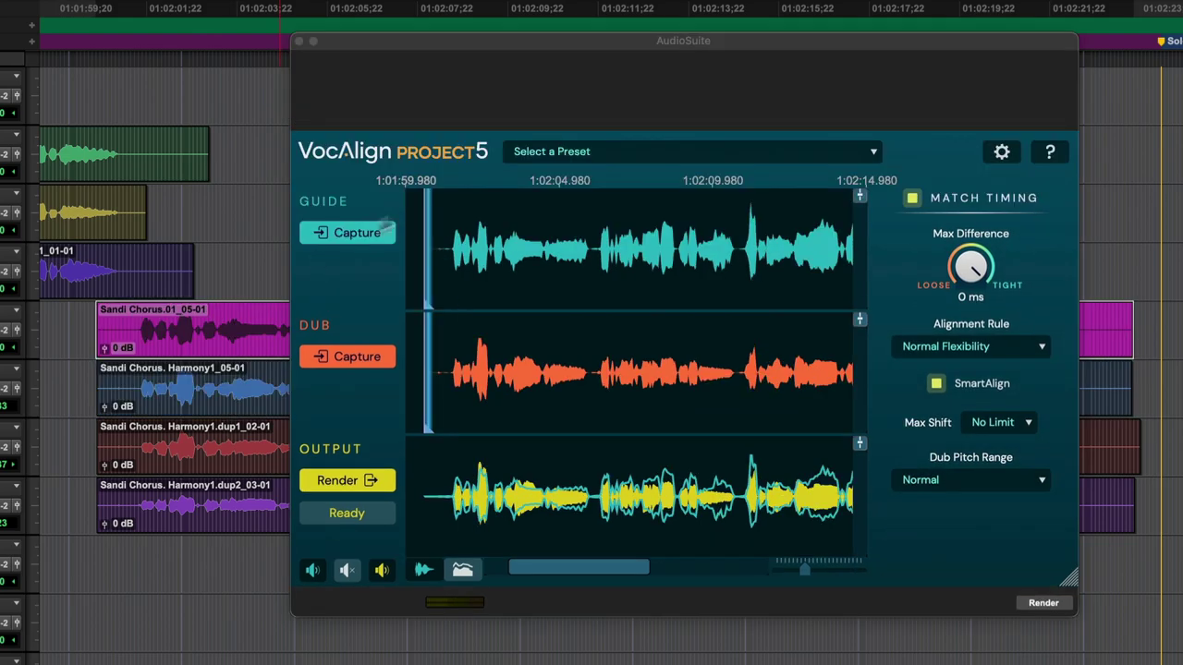
# Recapture the Harmony1_05-01 clip as the dub and render its aligned output in place.
pyautogui.click(218, 405)
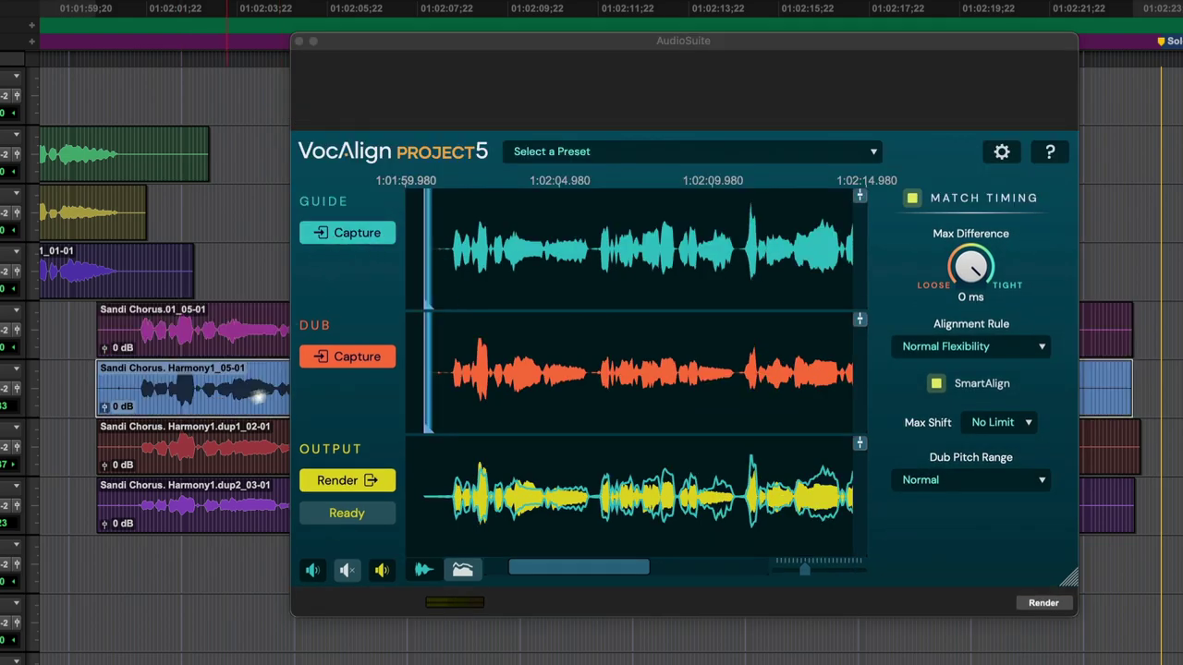
pyautogui.click(345, 360)
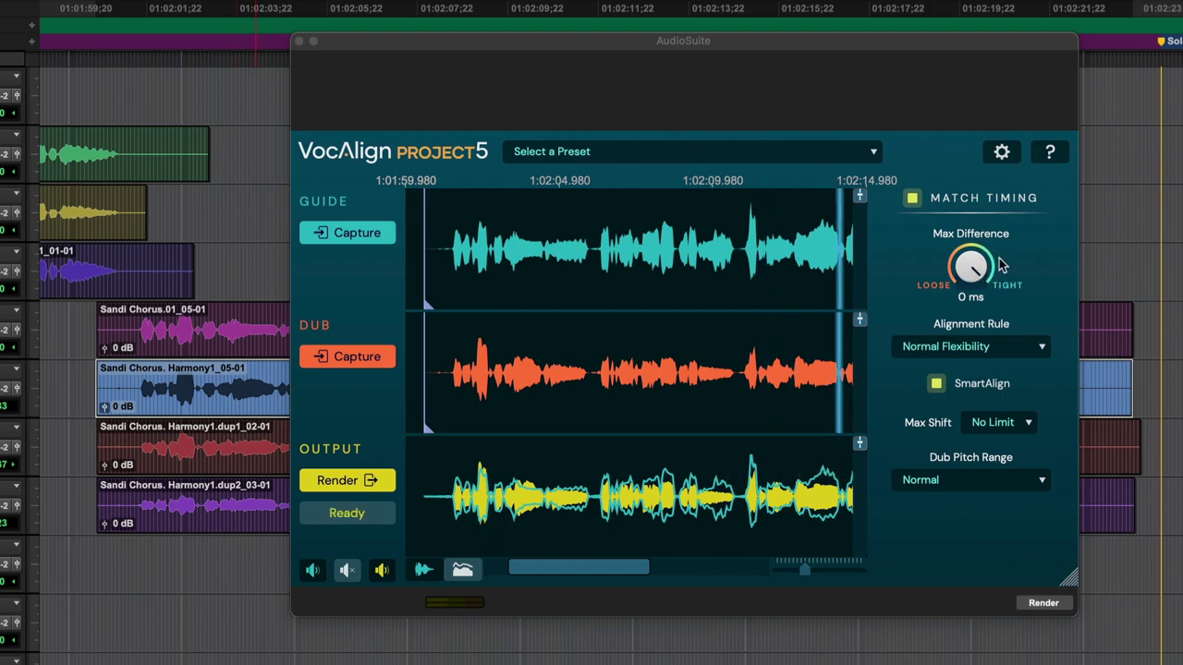
pyautogui.click(730, 351)
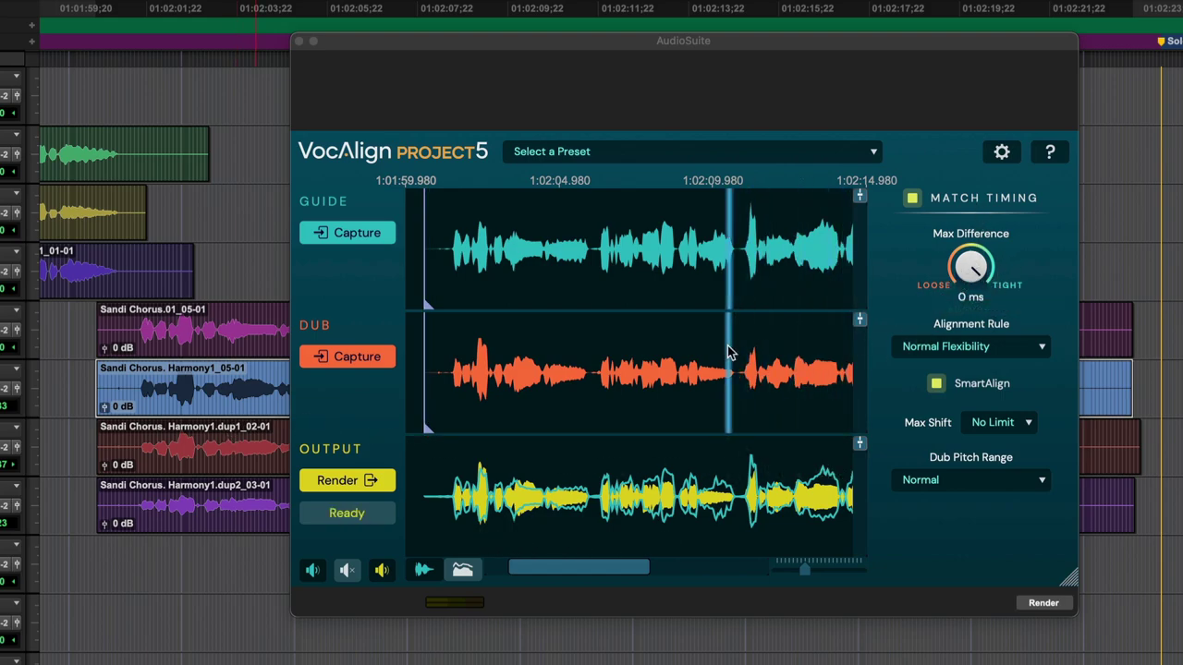
pyautogui.click(374, 480)
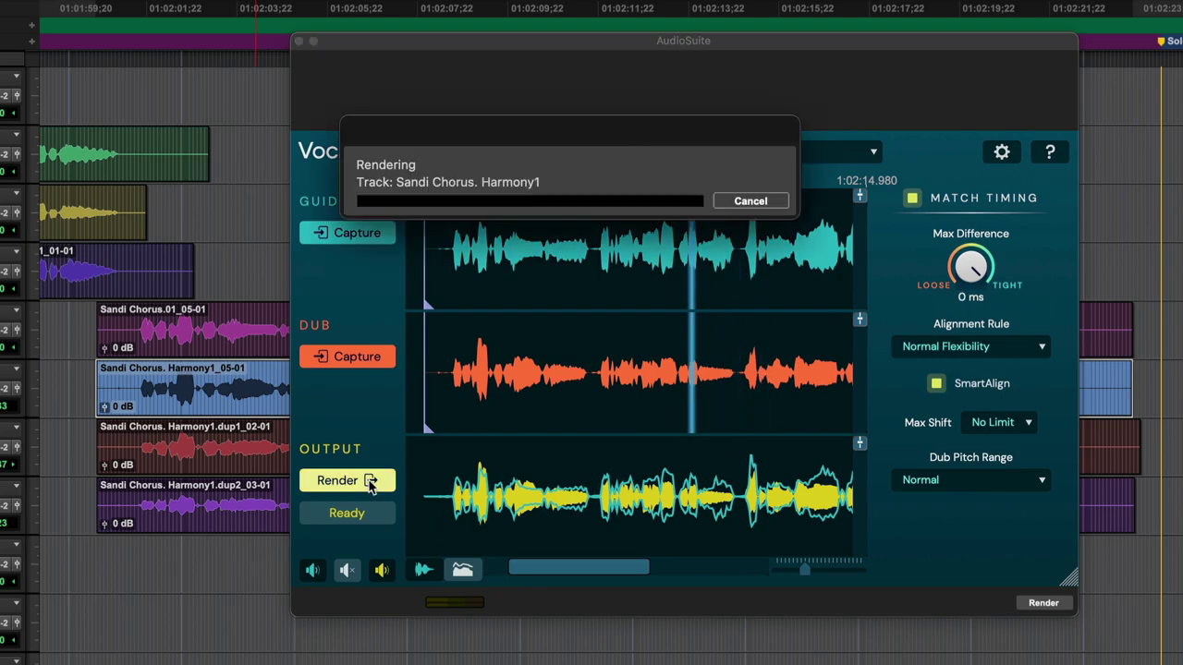
# Capture the Harmony1.dup1_02-01 clip as the dub and render its output with the same tight alignment.
pyautogui.click(198, 462)
pyautogui.click(322, 357)
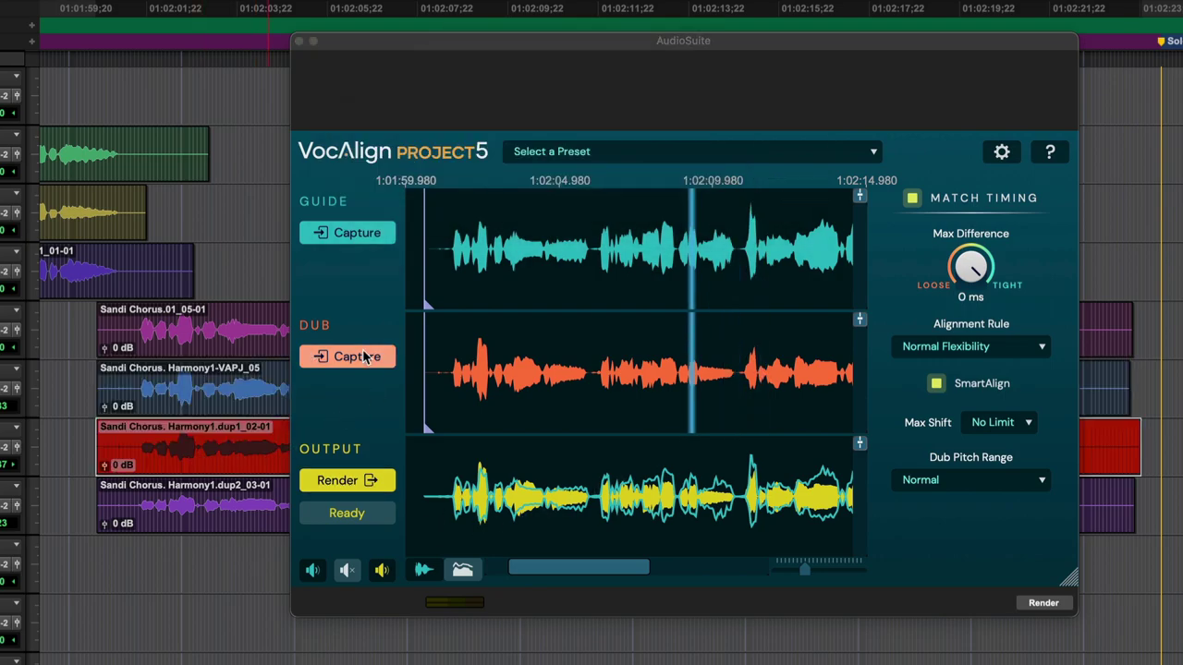
pyautogui.click(374, 480)
pyautogui.click(361, 355)
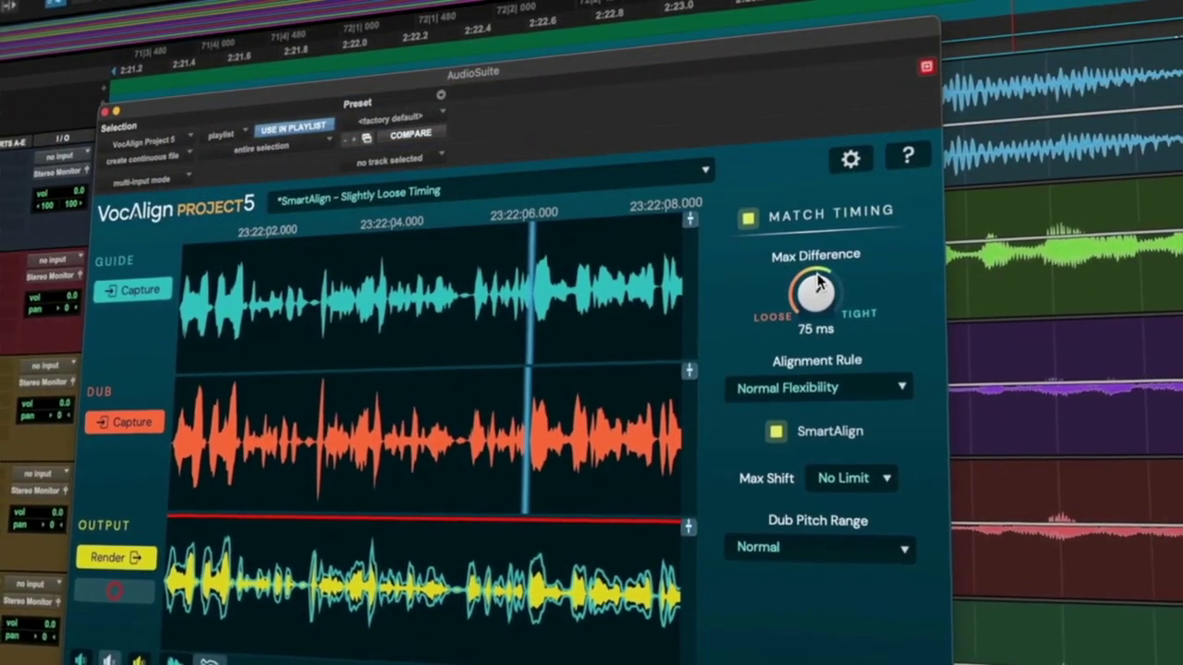
# Adjust the Max Difference tightness and toggle SmartAlign in the Match Timing settings for the captured double.
pyautogui.moveTo(818, 287); pyautogui.dragTo(802, 312)
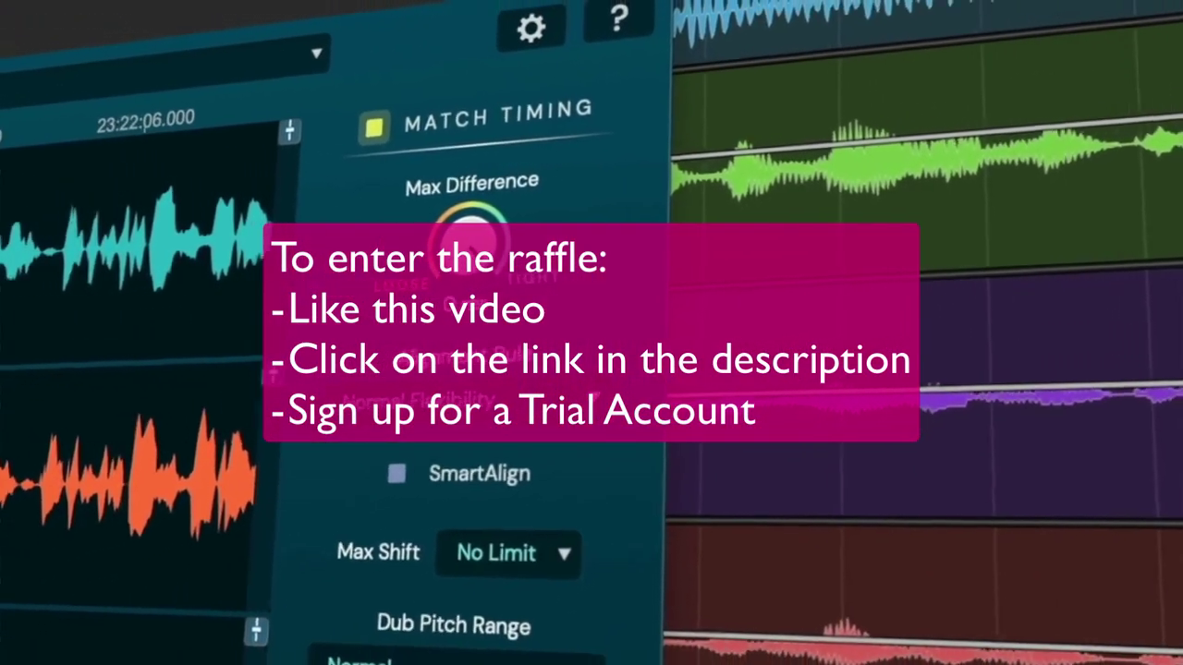
pyautogui.click(469, 449)
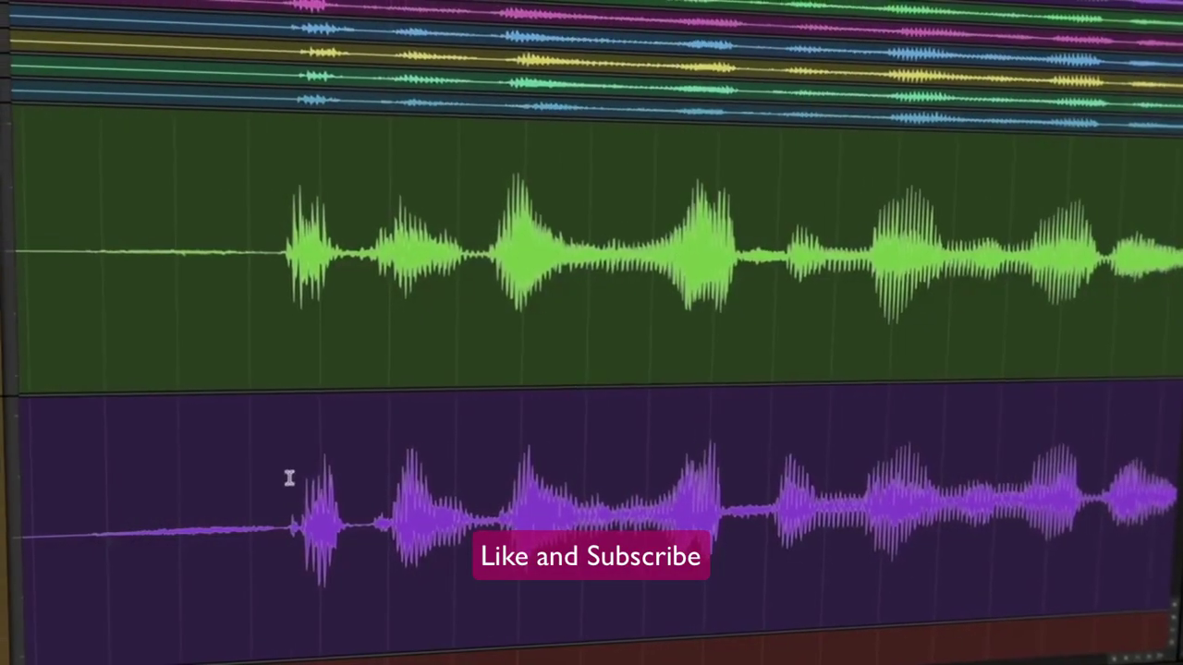
# Separate the Double 17 vocal clip at its phrase boundaries into individual segments for manual timing edits.
pyautogui.click(289, 477)
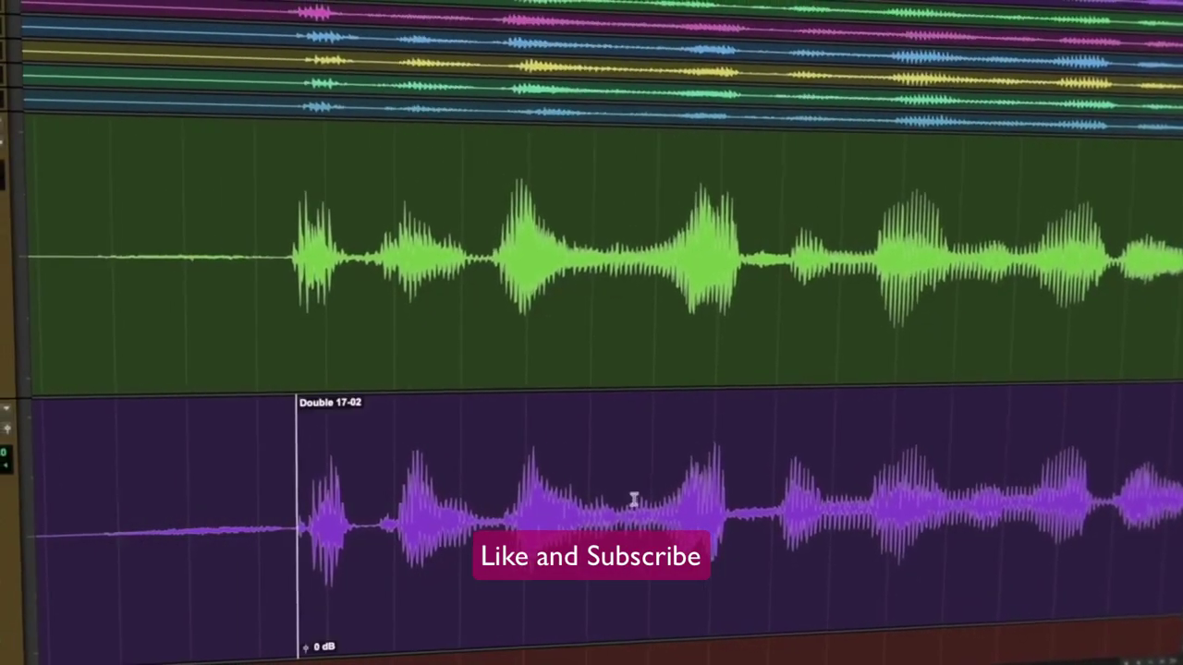
pyautogui.keyDown('shift'); pyautogui.click(383, 496); pyautogui.keyUp('shift')
pyautogui.hotkey('ctrl', 'e')
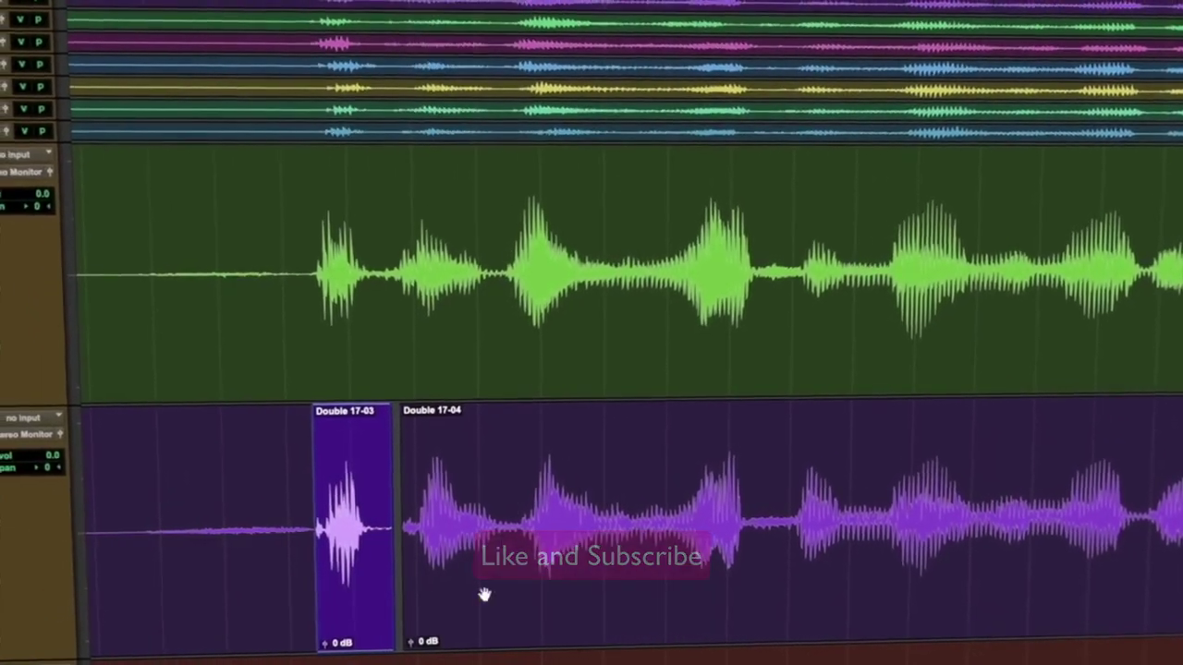
pyautogui.click(780, 490)
pyautogui.hotkey('ctrl', 'e')
pyautogui.click(541, 517)
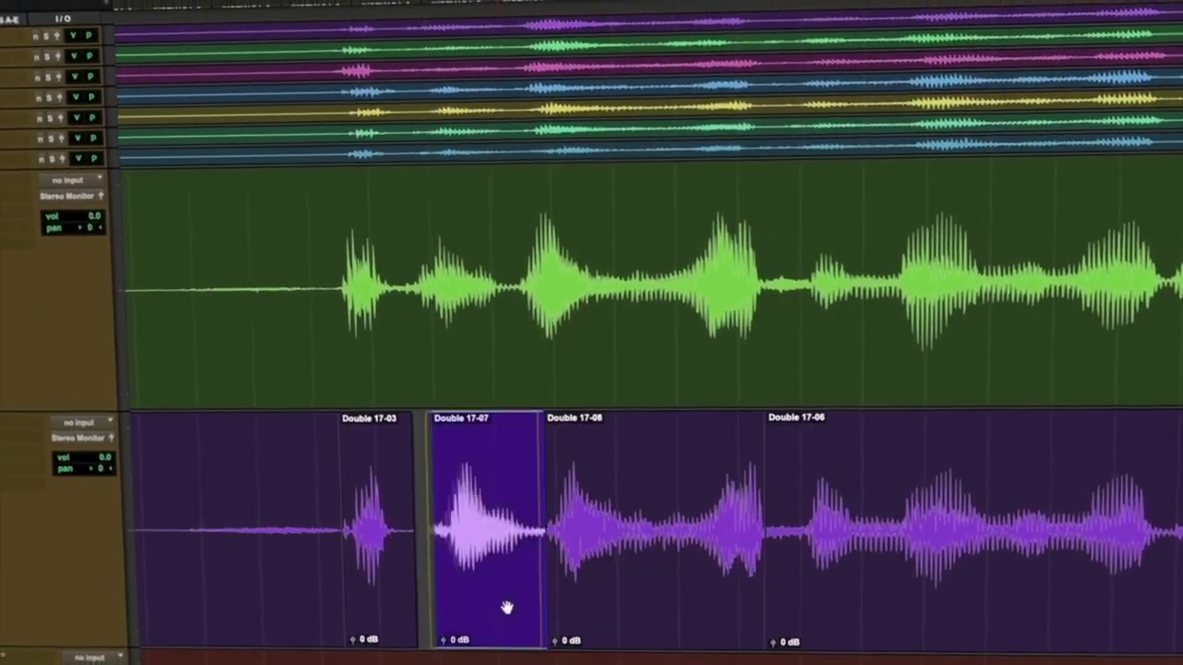